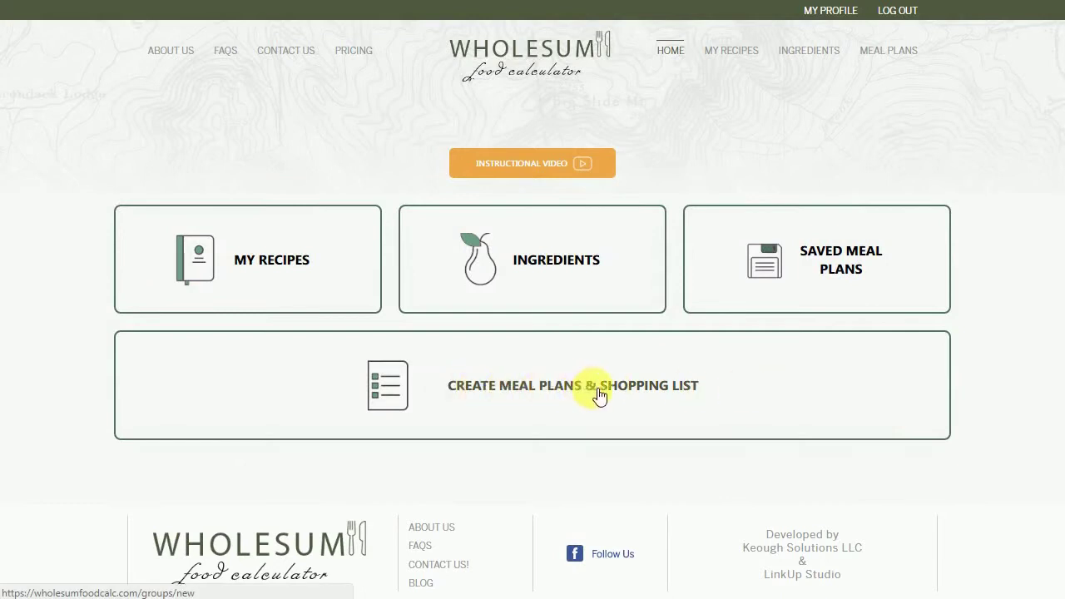
Start a new meal plan from the saved meal plans and name the group Test Group 1.
click(799, 270)
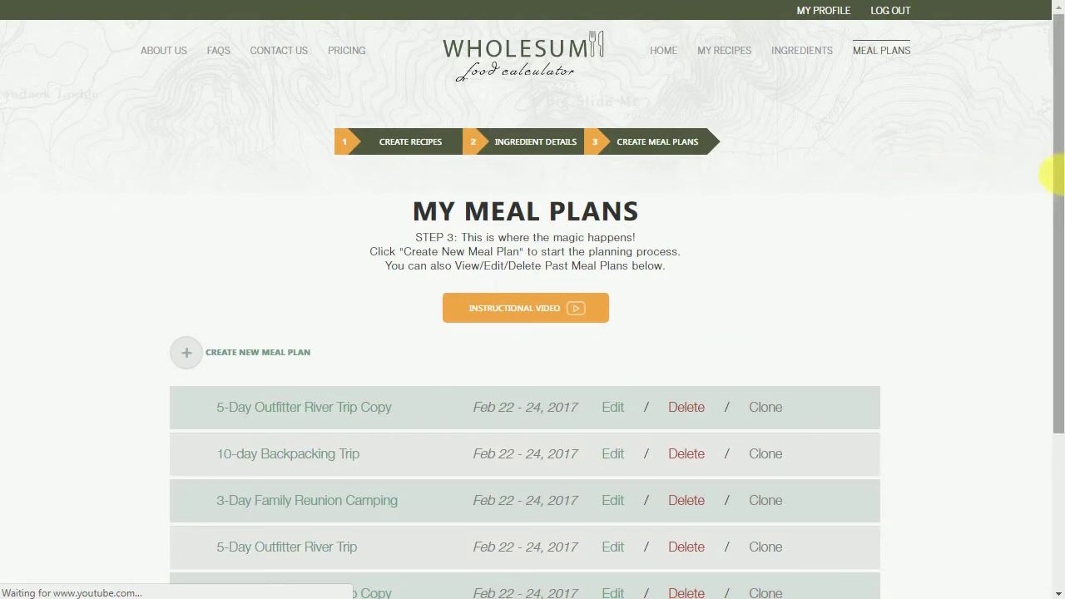
drag(1058, 188, 1053, 302)
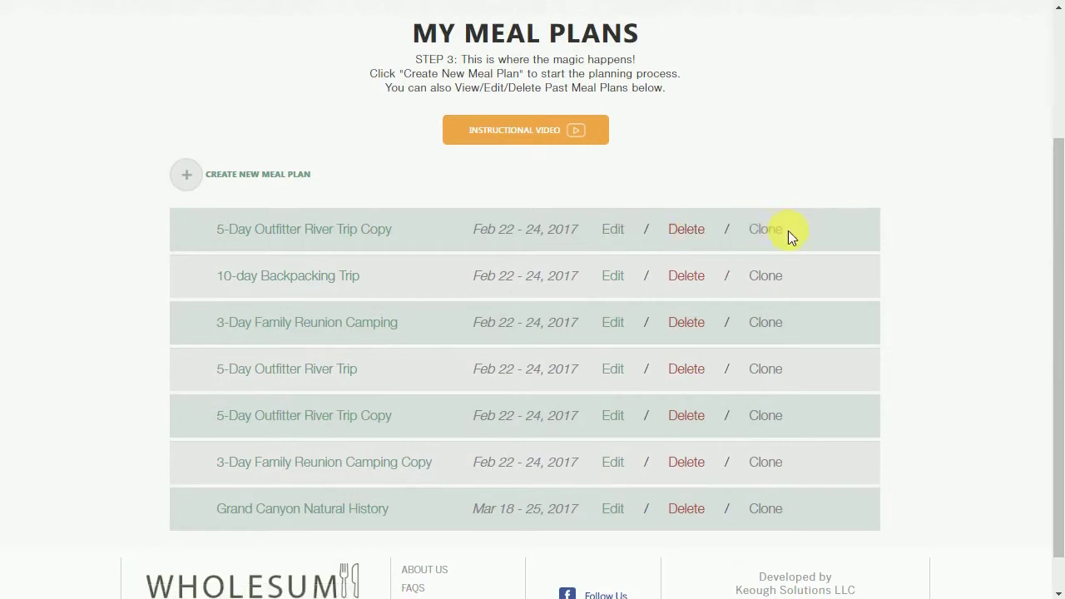
click(189, 182)
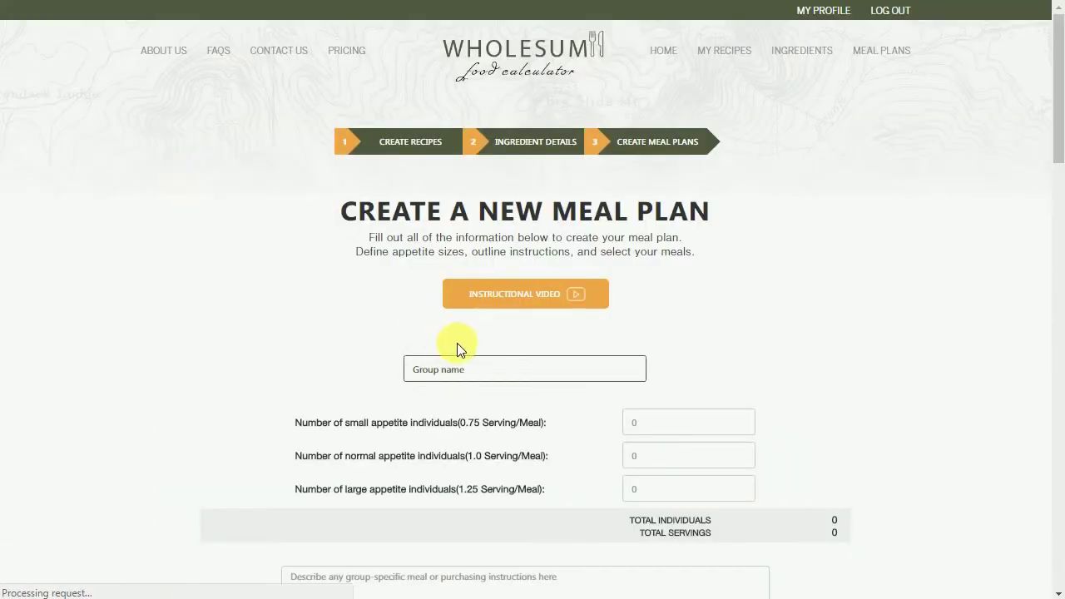
click(472, 372)
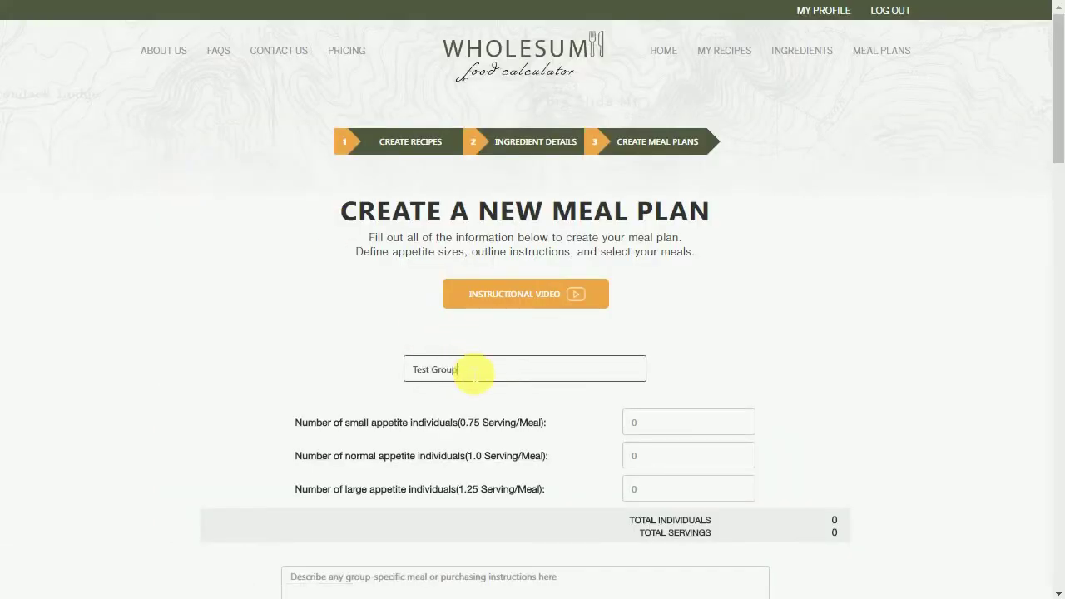
Set the number of normal appetite individuals in the group to 25.
scroll(483, 416, down, 2)
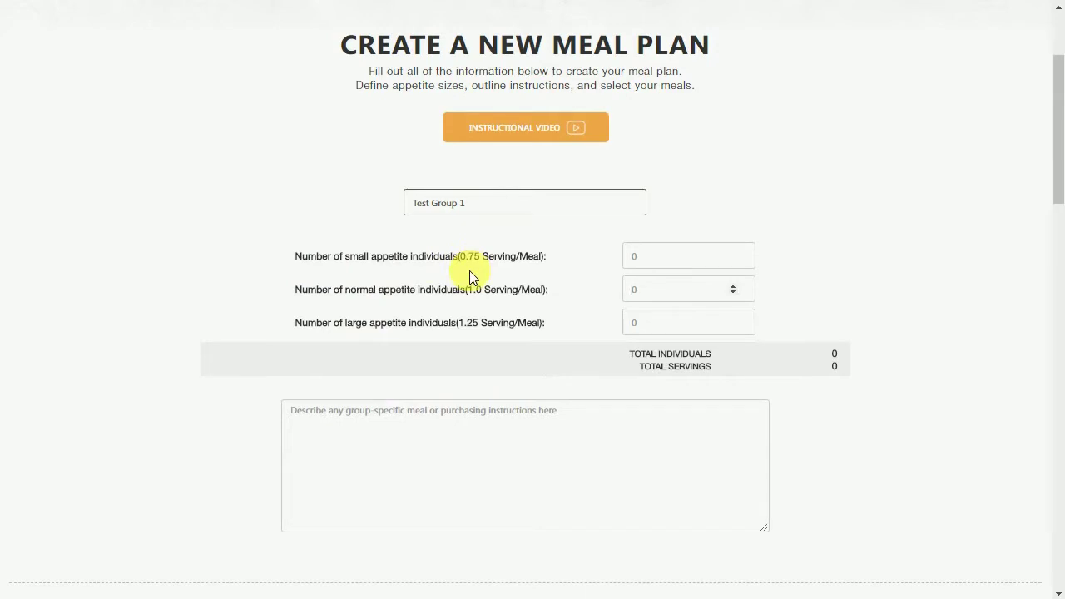
click(645, 264)
click(646, 295)
click(646, 325)
click(647, 294)
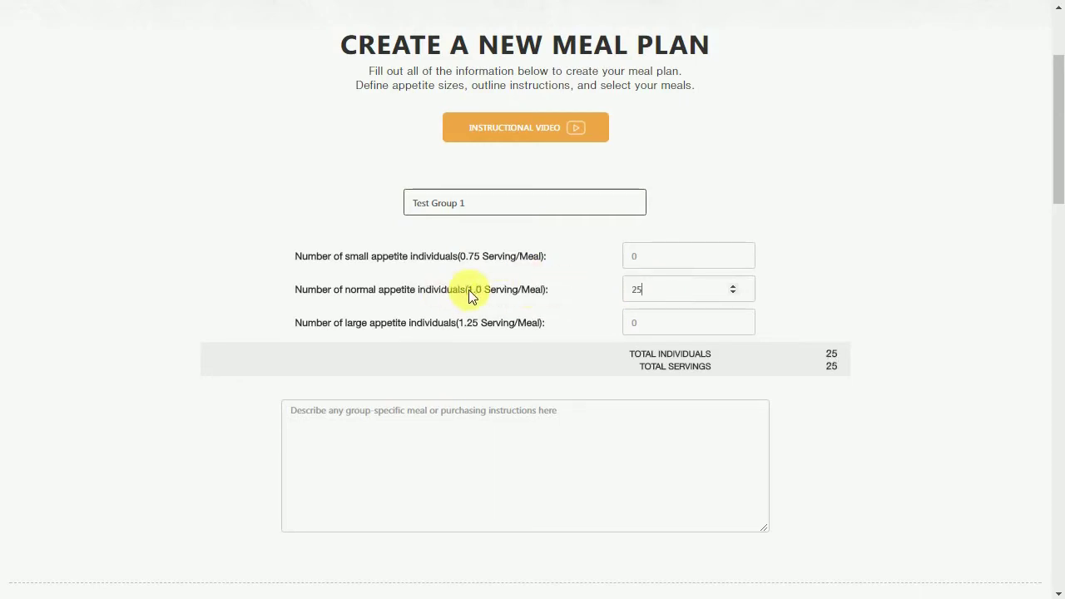
Mark dietary restrictions for the group: 3 individuals for Wheat / Gluten and 1 each for Beef, Pork, Poultry and Eggs.
scroll(423, 290, down, 1)
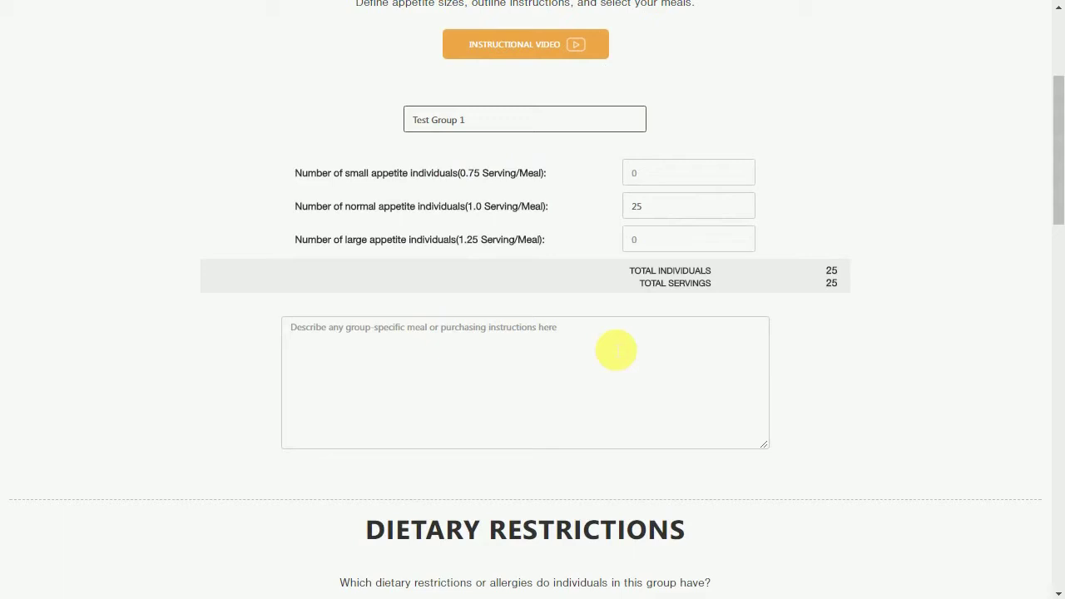
scroll(582, 375, down, 3)
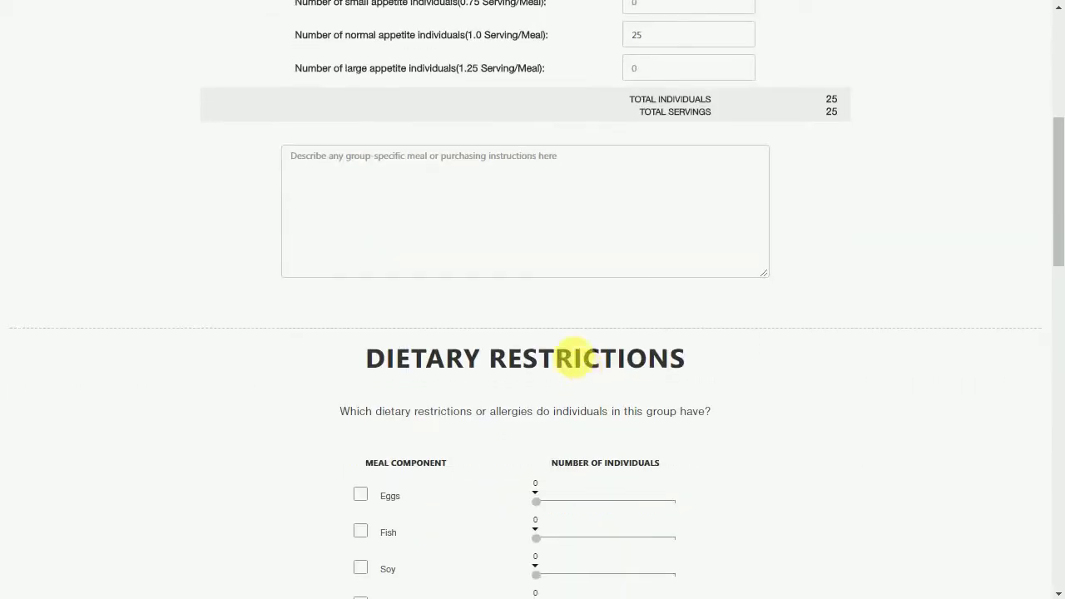
scroll(325, 306, down, 3)
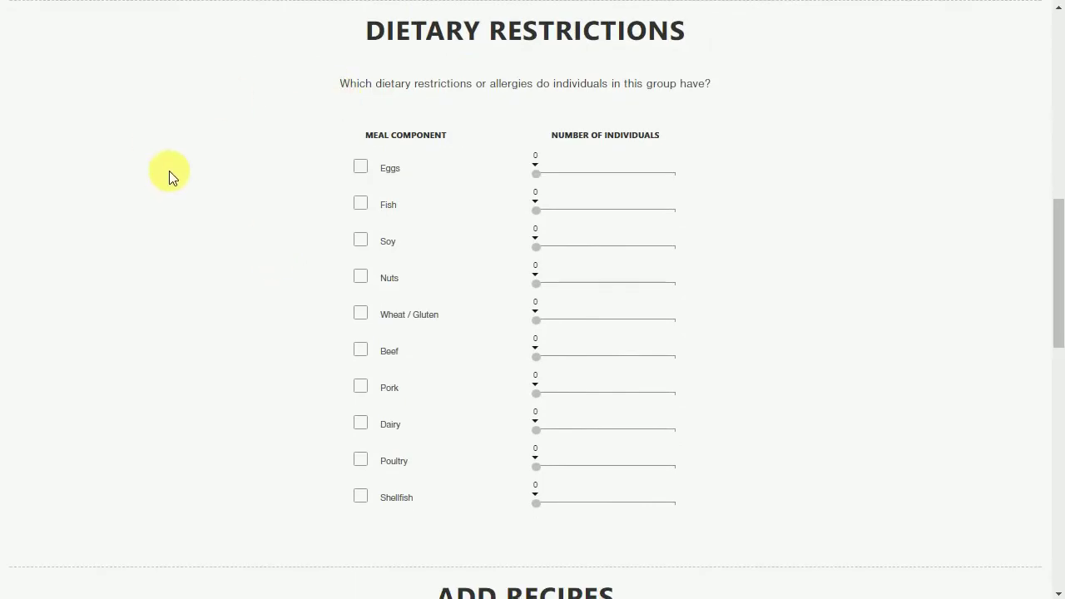
scroll(297, 41, up, 10)
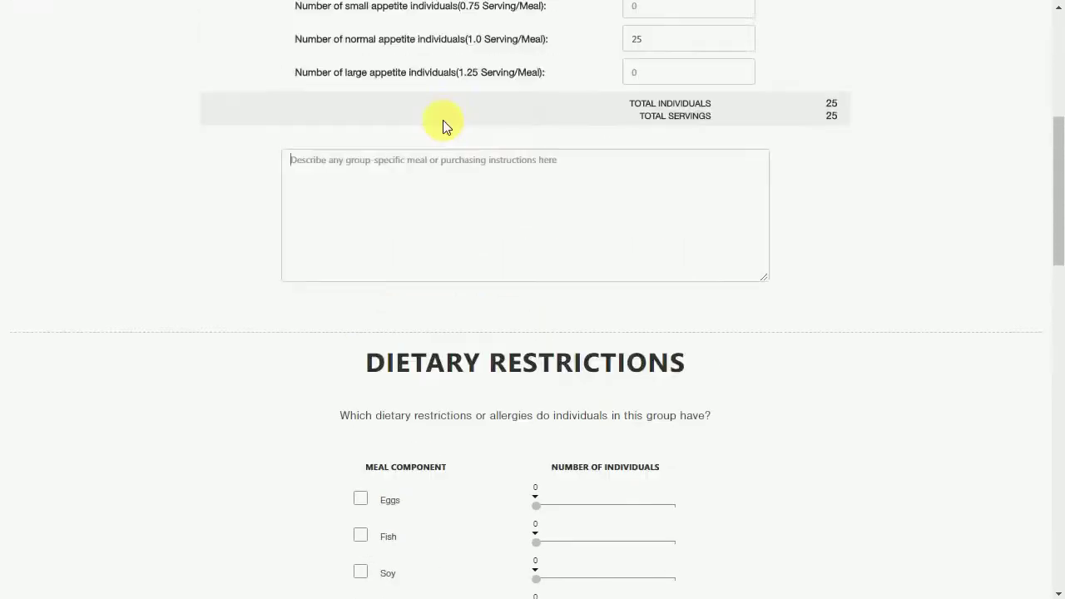
scroll(777, 69, down, 9)
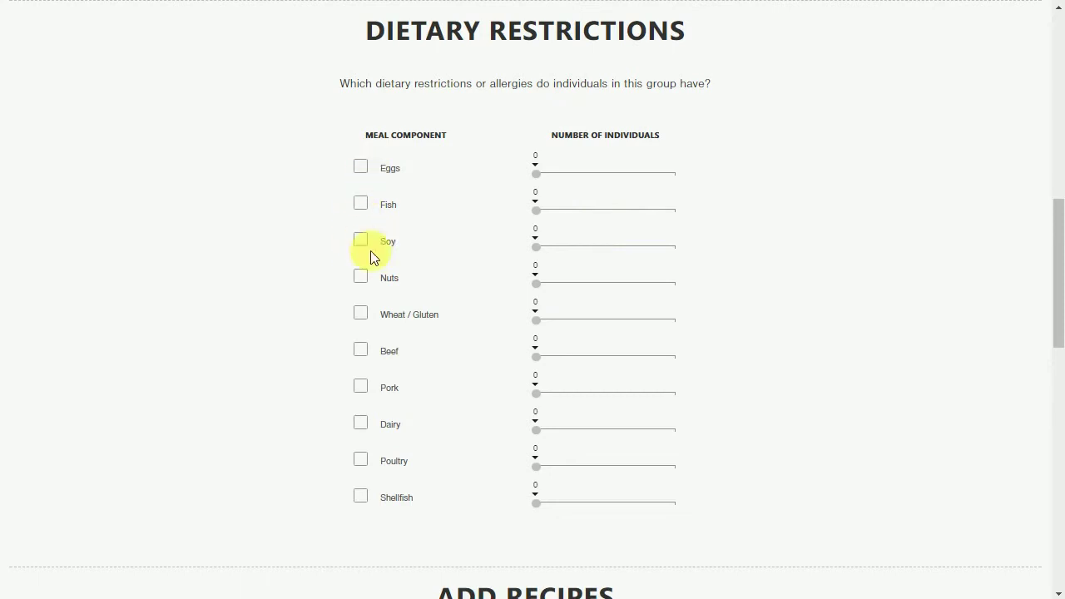
click(360, 313)
click(378, 359)
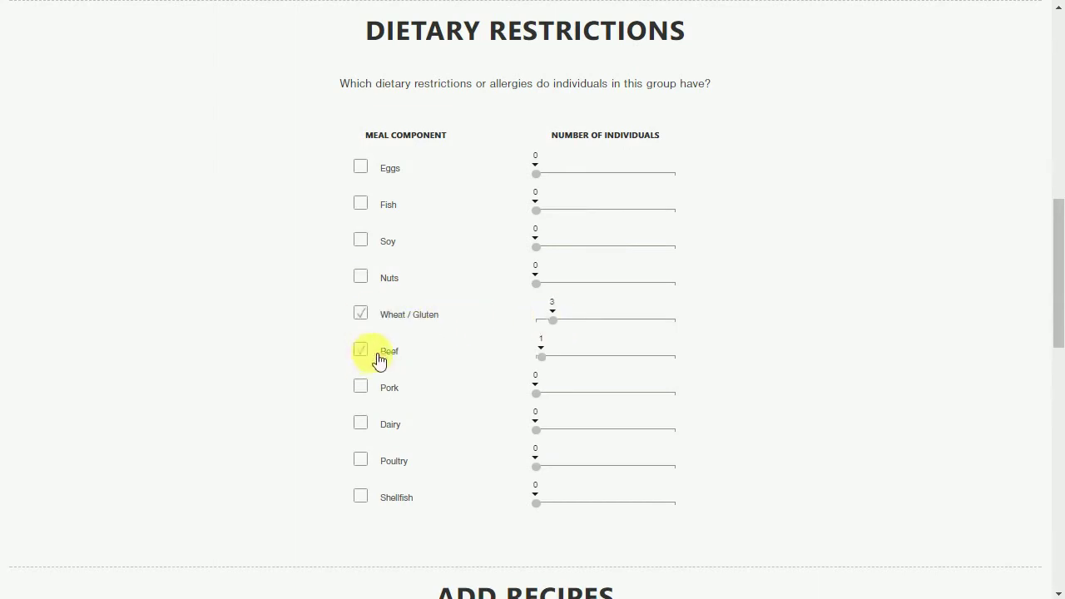
click(356, 387)
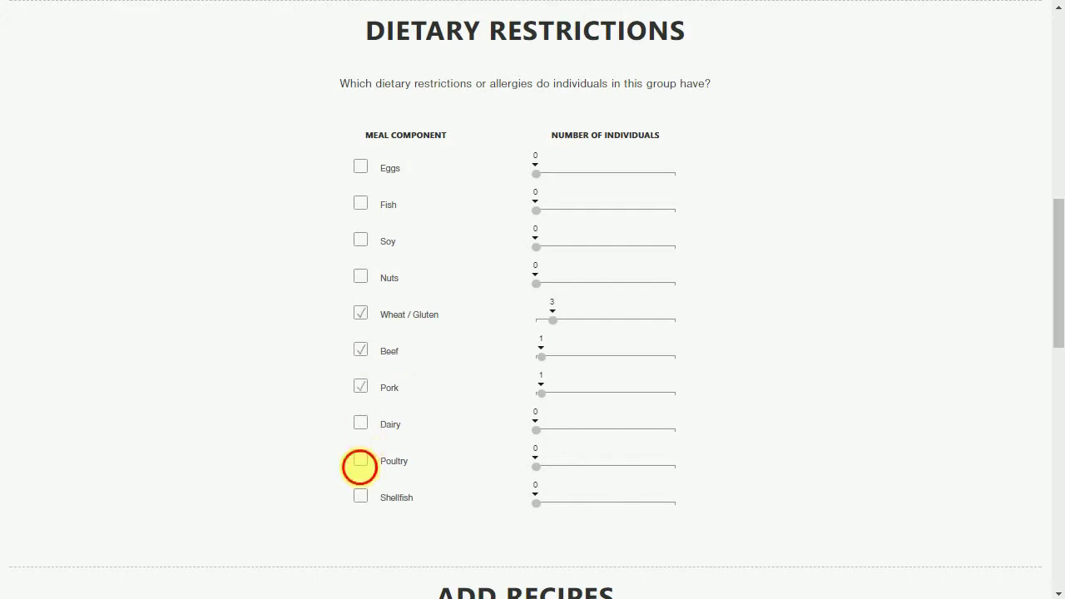
click(356, 462)
click(374, 170)
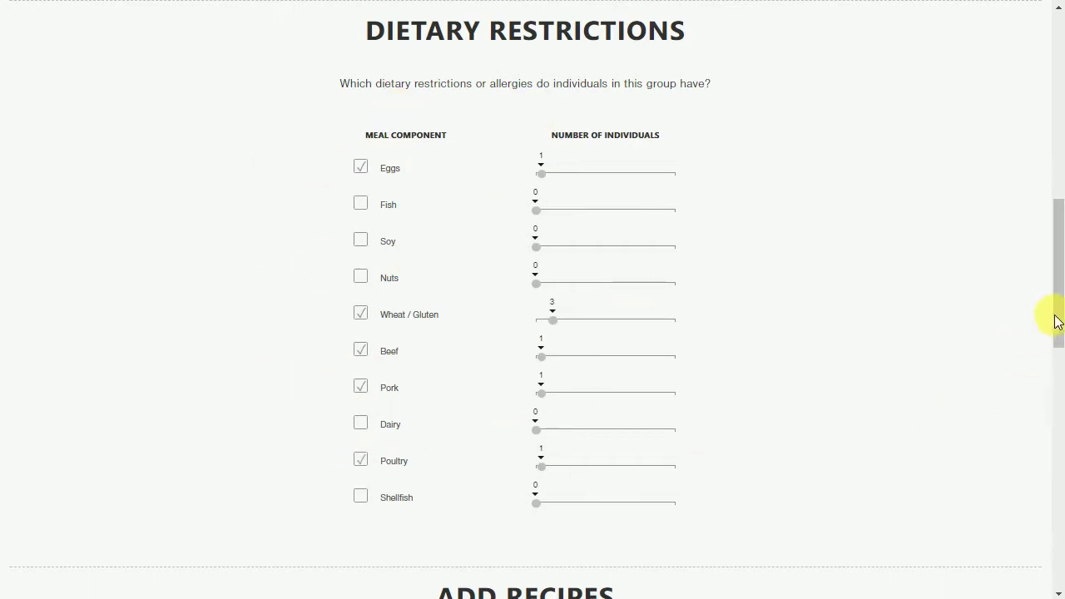
Extend the meal planning calendar by setting its end date to 09/21/2017.
drag(1057, 313, 1050, 451)
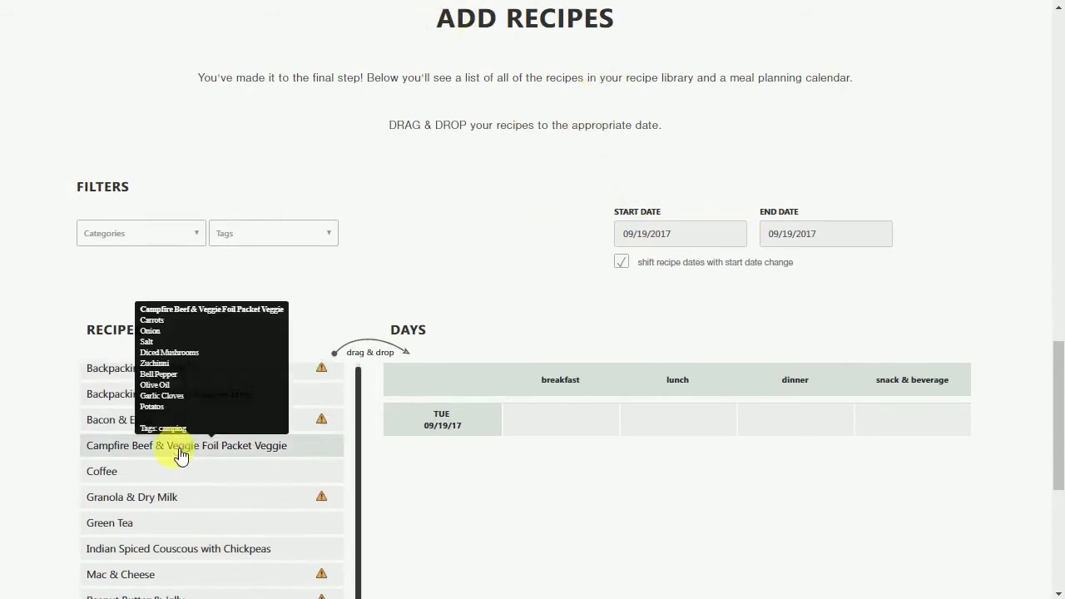
scroll(178, 457, down, 2)
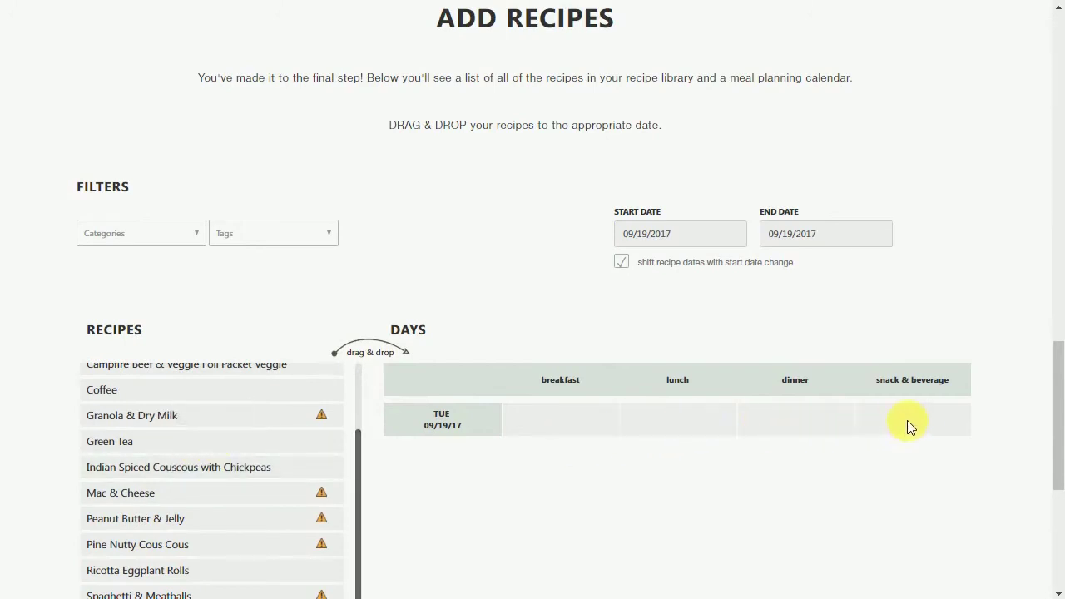
click(810, 236)
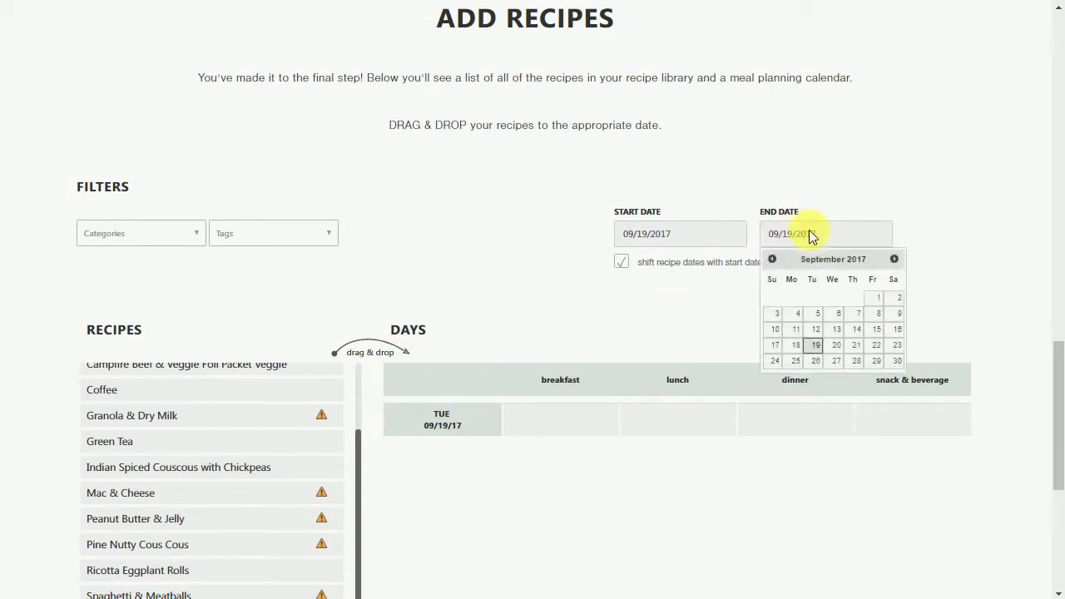
click(857, 345)
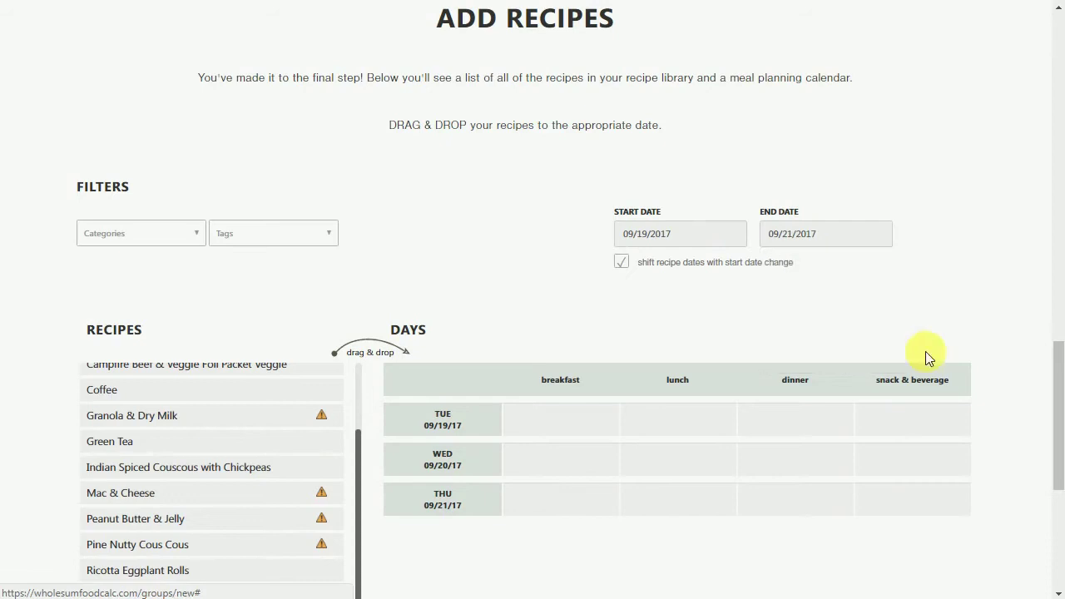
Schedule Bacon & Eggs for Tuesday breakfast and Backpacking Breakfast for Wednesday breakfast.
drag(1053, 404, 1063, 445)
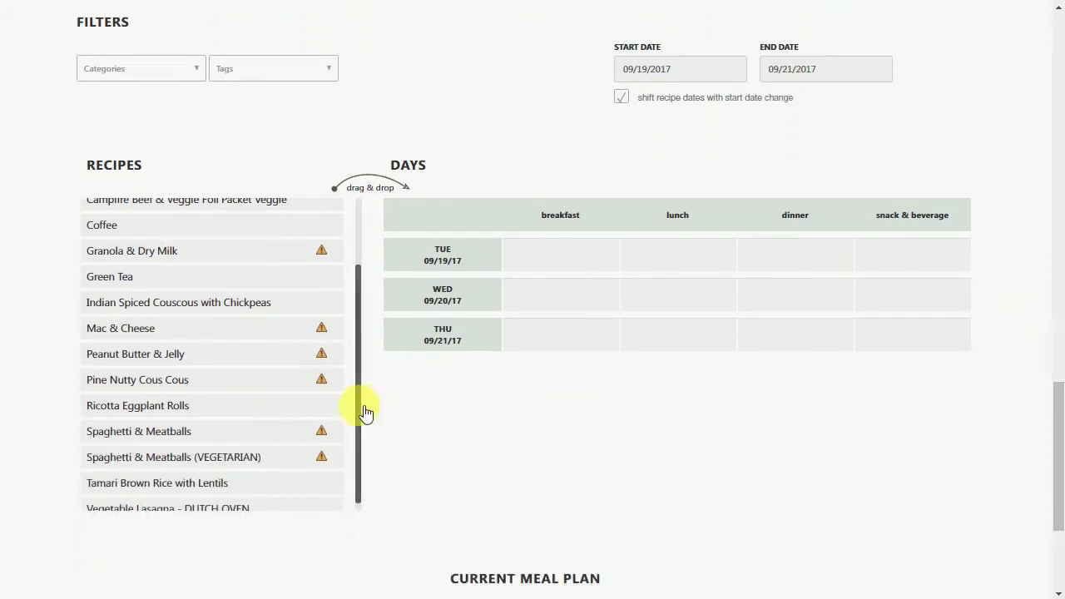
drag(357, 371, 360, 285)
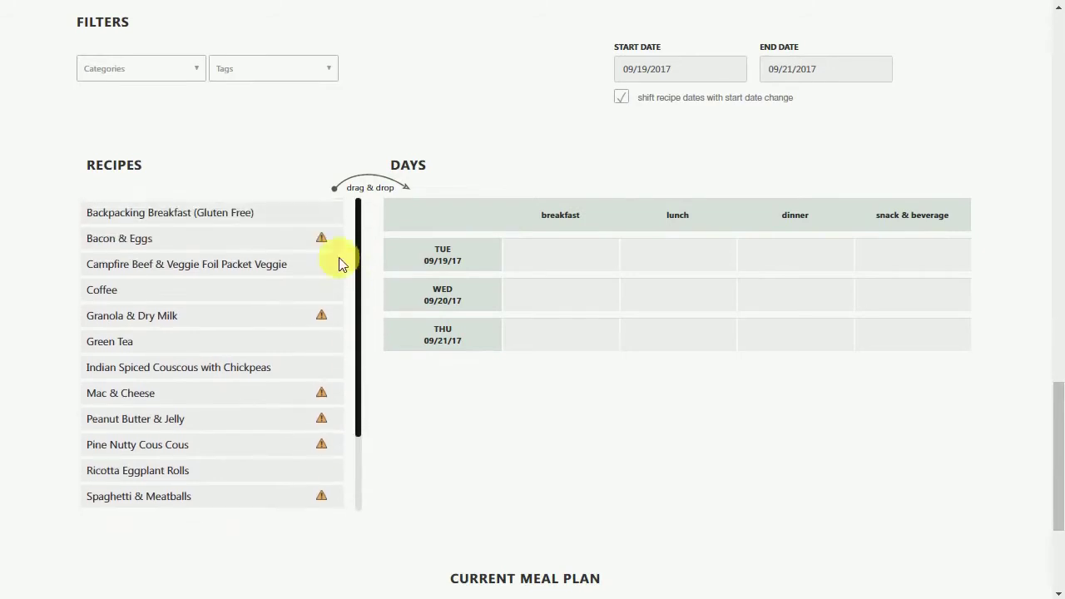
mouse_move(223, 270)
drag(223, 271, 582, 263)
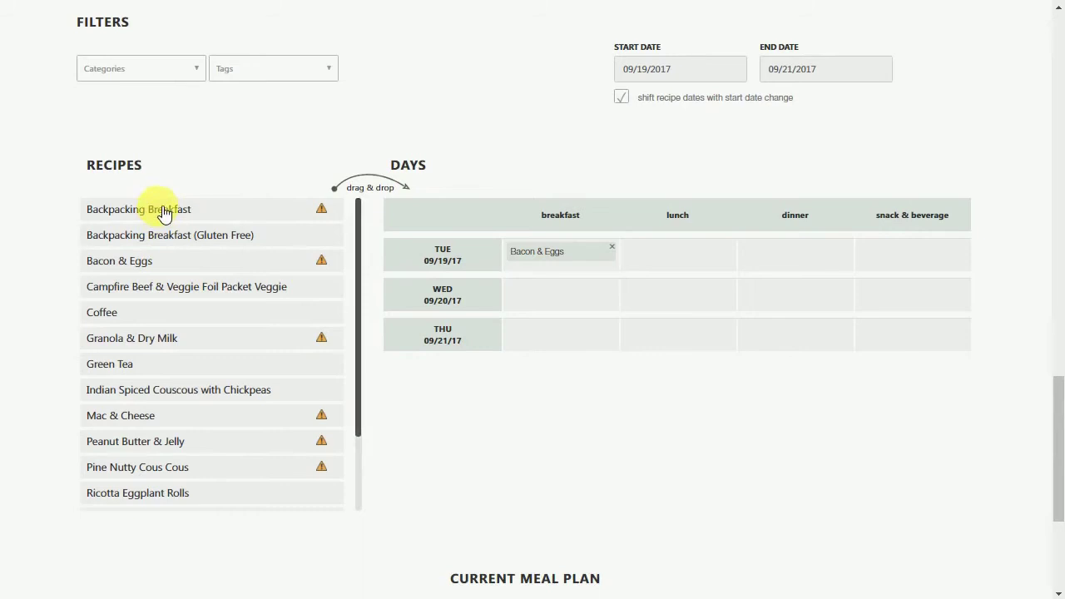
drag(178, 209, 571, 301)
Add Green Tea and Coffee to Tuesday's snack & beverage slot and Indian Spiced Couscous with Chickpeas to Tuesday lunch.
drag(183, 368, 915, 254)
drag(732, 304, 920, 261)
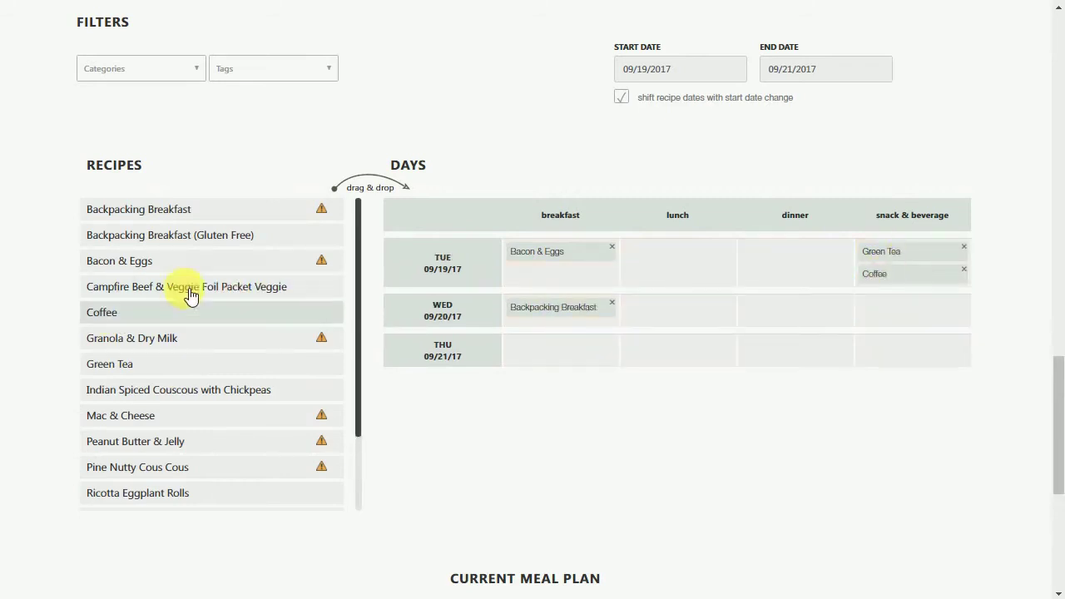
drag(178, 392, 678, 272)
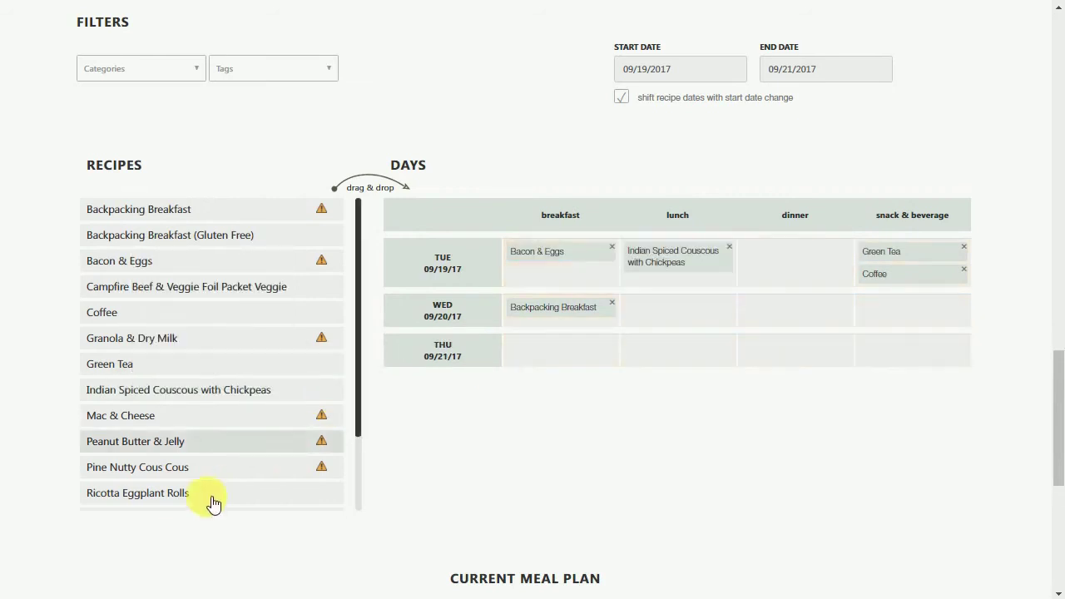
Schedule Ricotta Eggplant Rolls for Wednesday dinner and Tamari Brown Rice with Lentils for Thursday dinner.
scroll(214, 491, down, 2)
drag(278, 406, 803, 311)
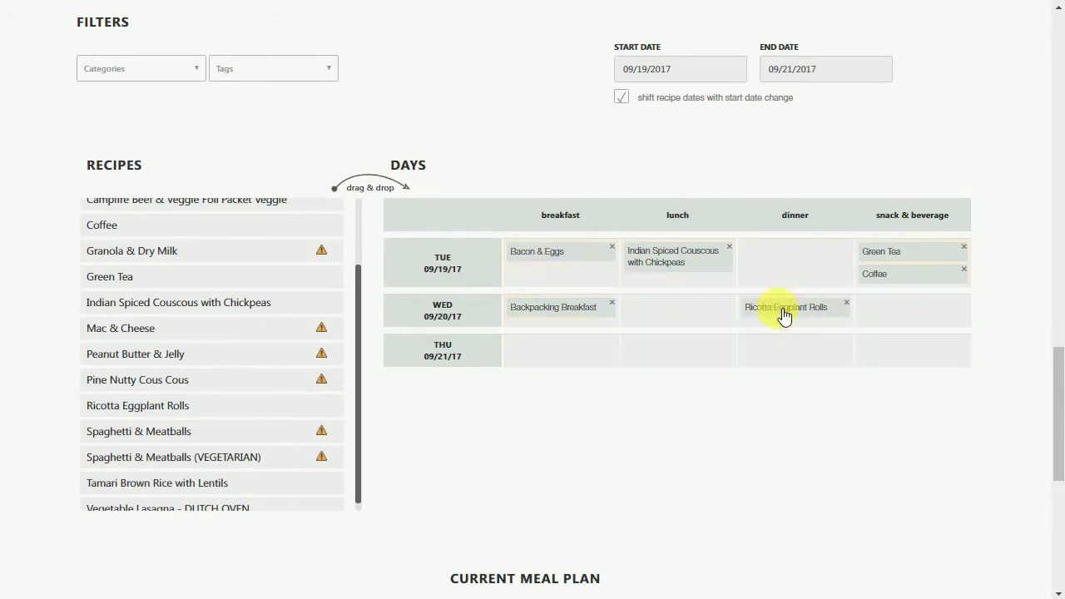
mouse_move(186, 491)
drag(186, 491, 790, 362)
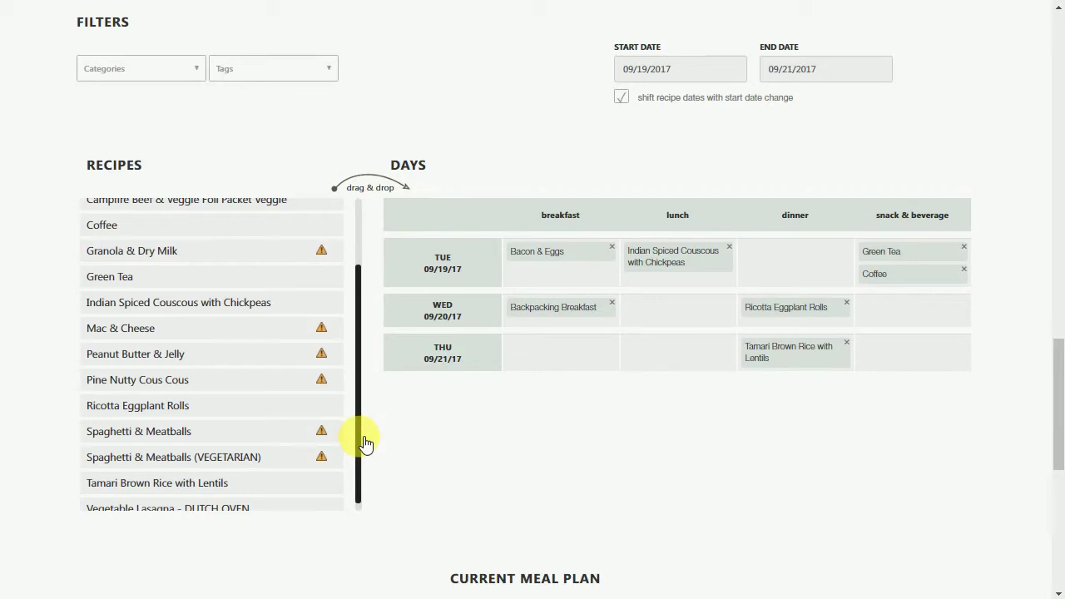
Add Indian Spiced Couscous with Chickpeas as a second recipe for Wednesday dinner.
scroll(356, 344, up, 2)
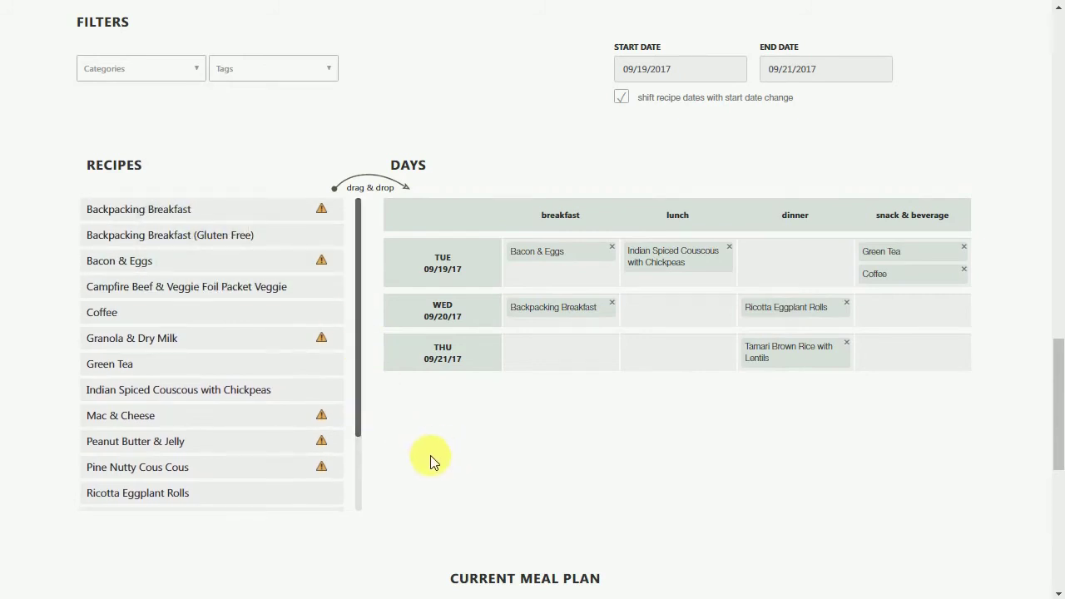
mouse_move(187, 433)
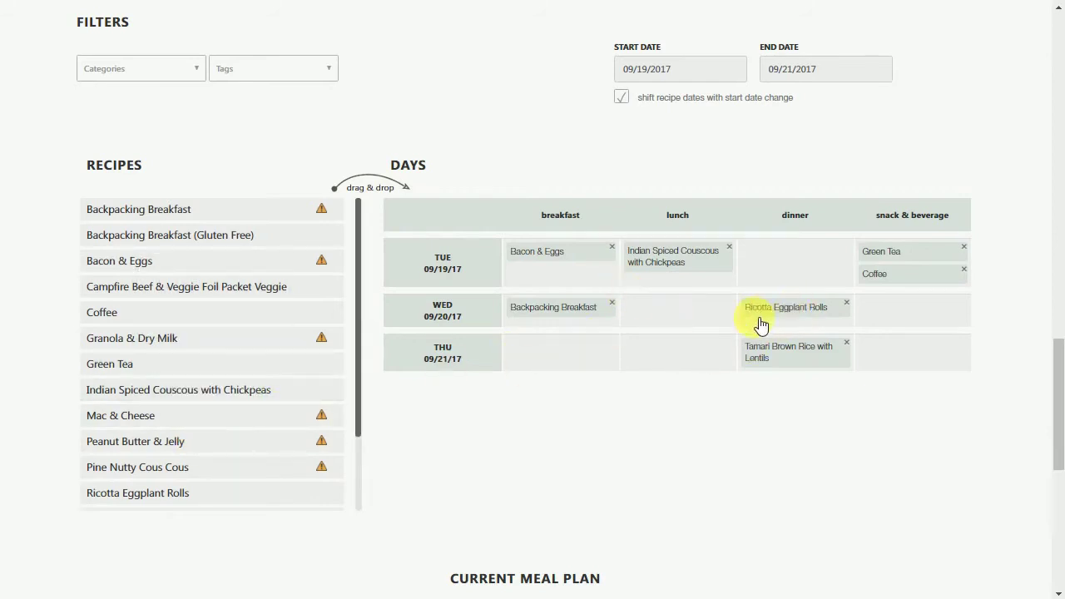
drag(237, 395, 798, 323)
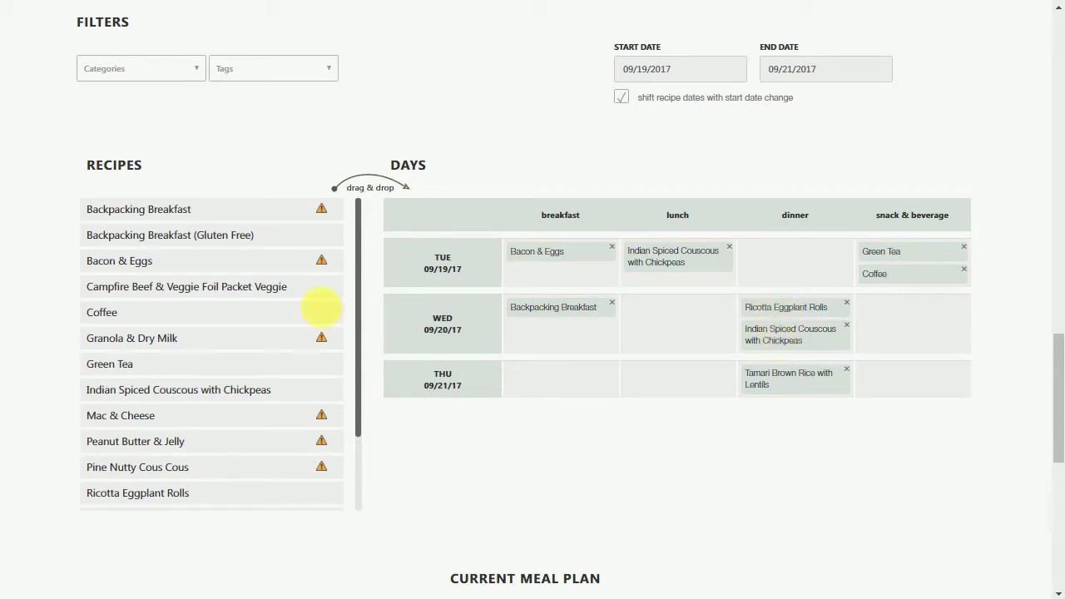
Examine the dietary warnings on flagged recipes such as Backpacking Breakfast, Granola & Dry Milk, Mac & Cheese and Bacon & Eggs.
mouse_move(324, 216)
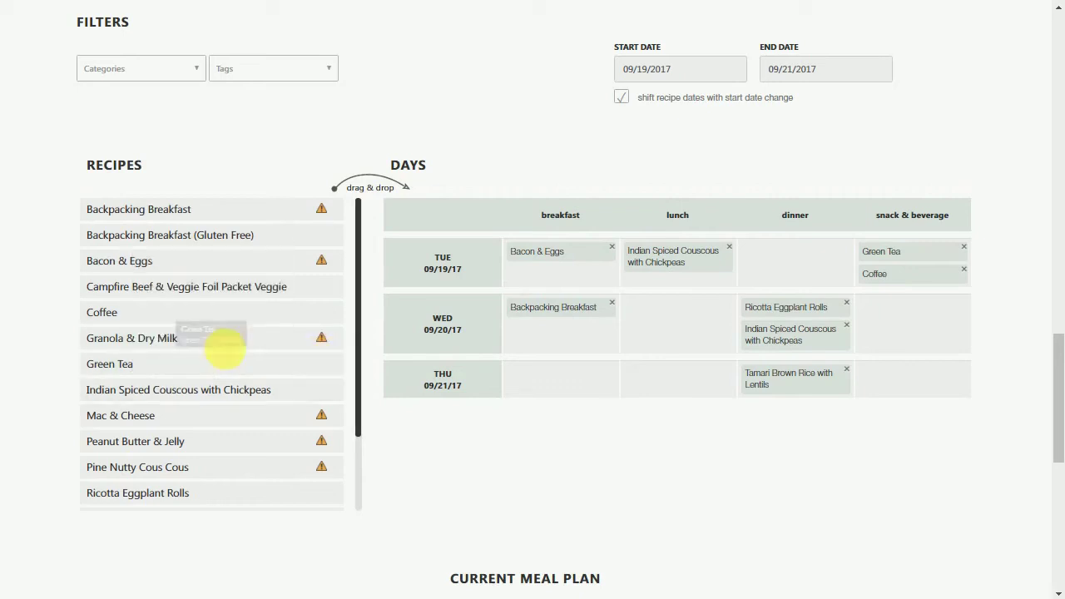
mouse_move(323, 345)
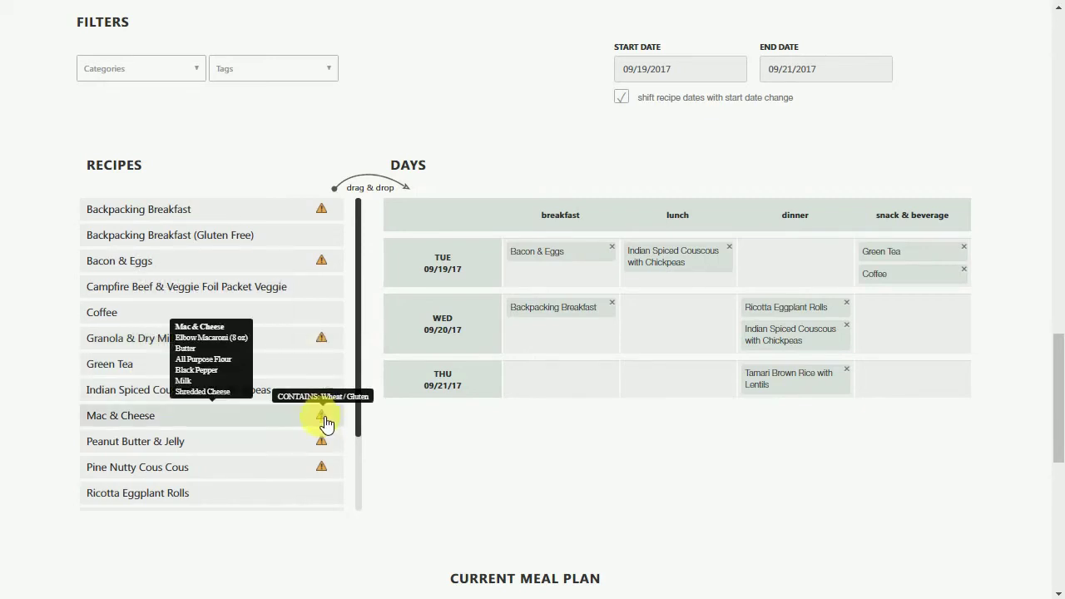
mouse_move(331, 424)
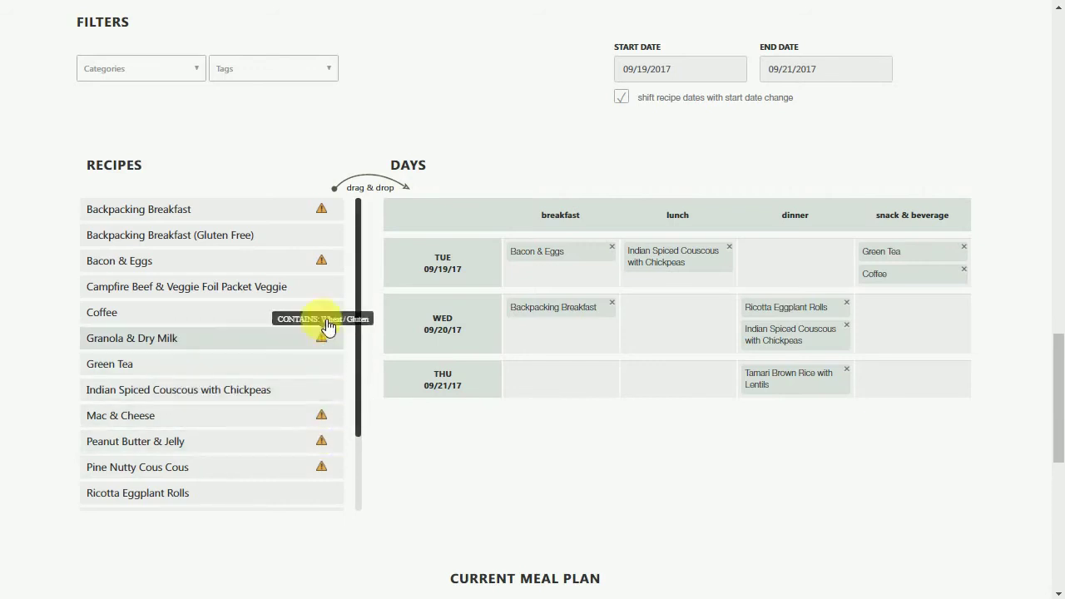
mouse_move(331, 264)
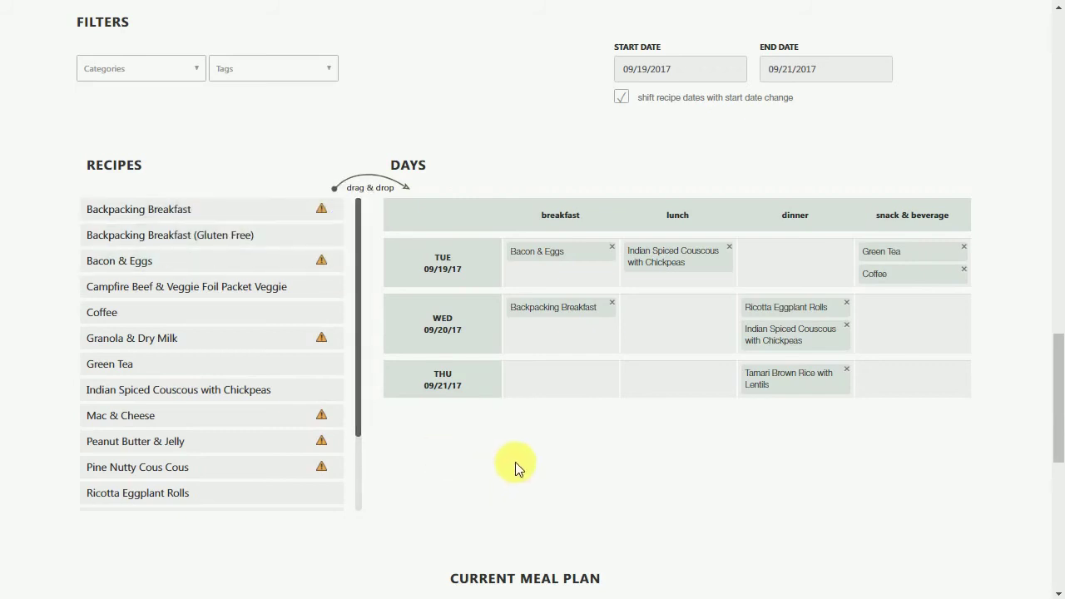
Set the number of individuals served Coffee in the current meal plan to 15.
scroll(517, 462, down, 2)
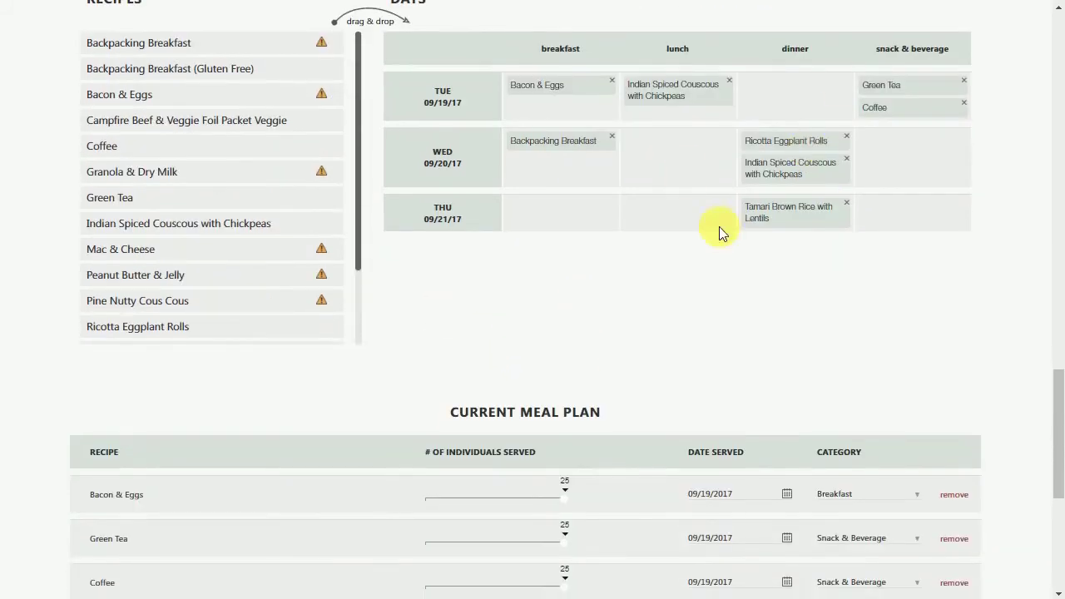
scroll(522, 300, down, 4)
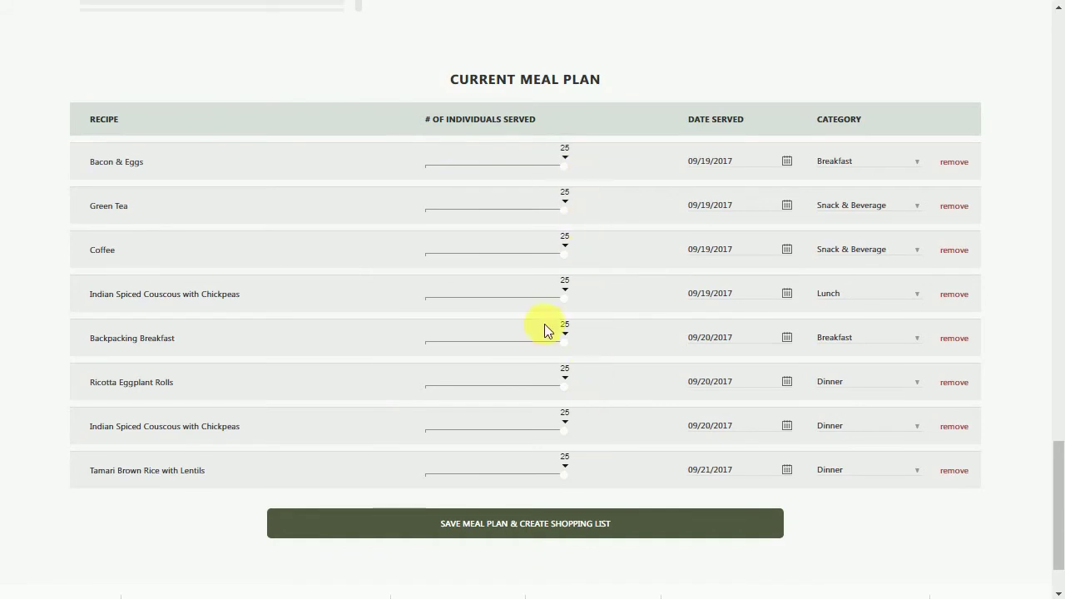
drag(563, 250, 506, 261)
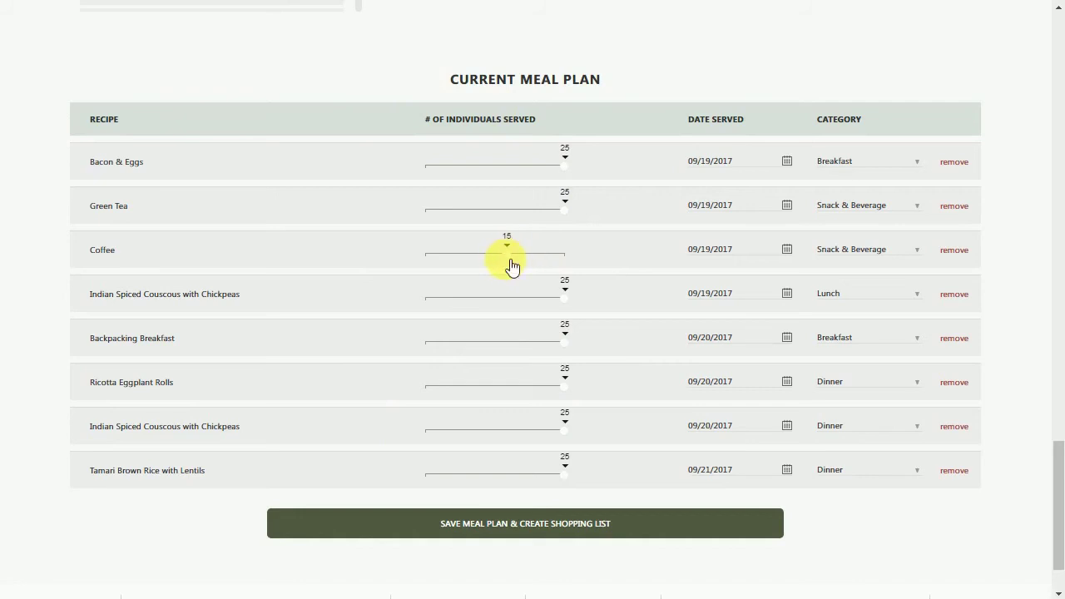
Set individuals served to 5 for Green Tea, 10 for Ricotta Eggplant Rolls and 15 for Wednesday's couscous, and save the meal plan with a shopping list.
drag(574, 203, 450, 220)
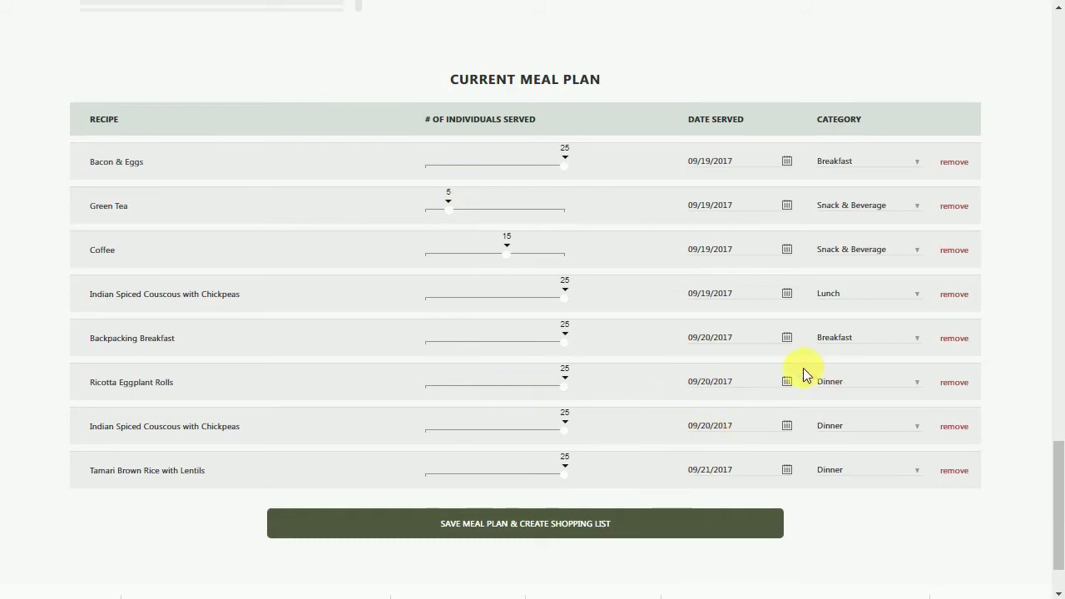
scroll(797, 368, up, 5)
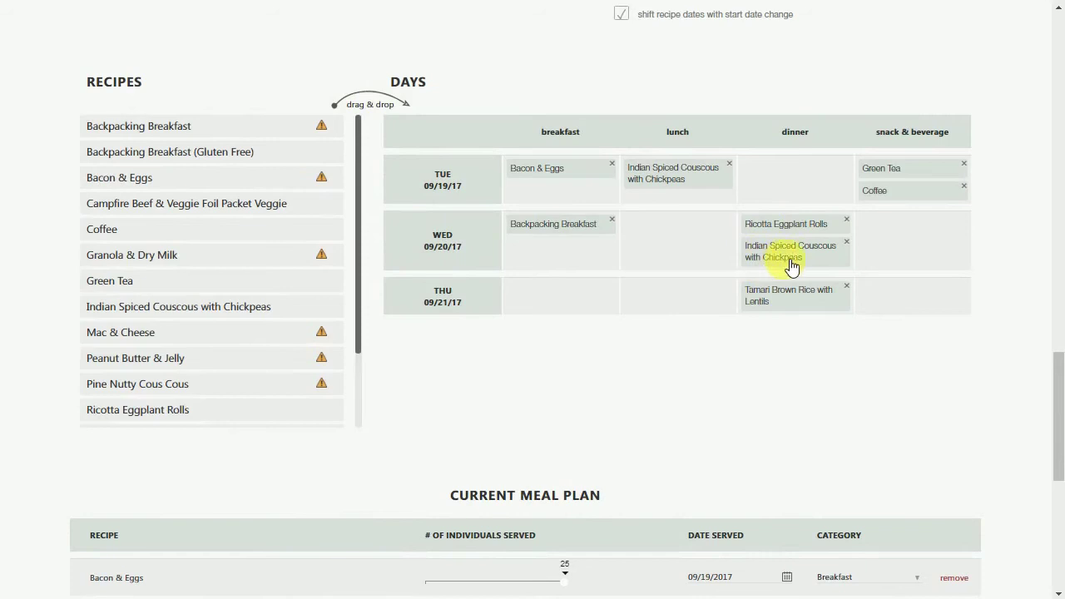
scroll(774, 271, down, 6)
scroll(569, 335, down, 1)
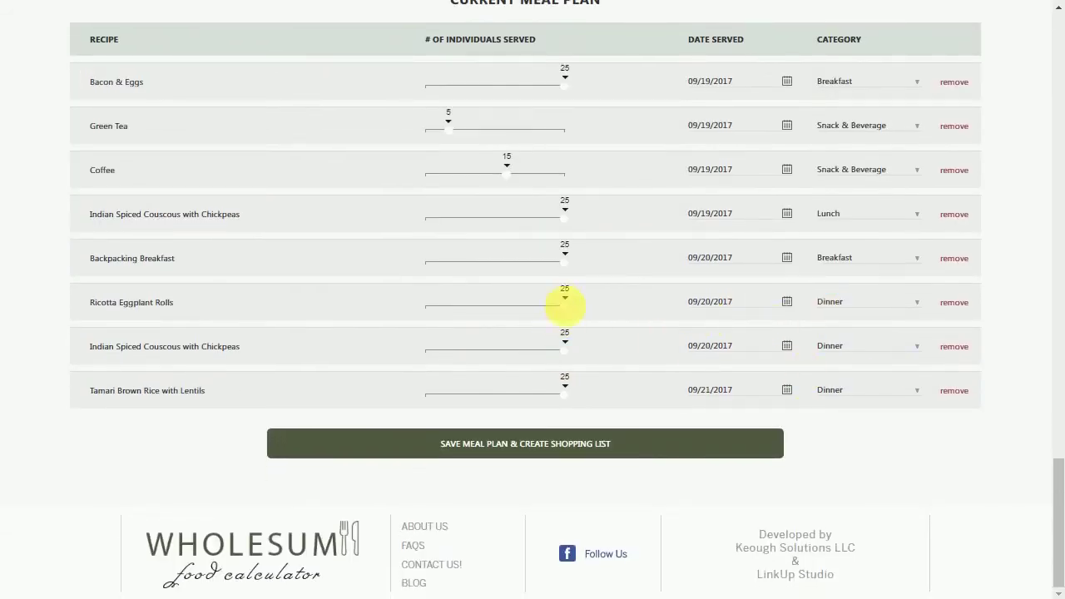
drag(564, 307, 479, 314)
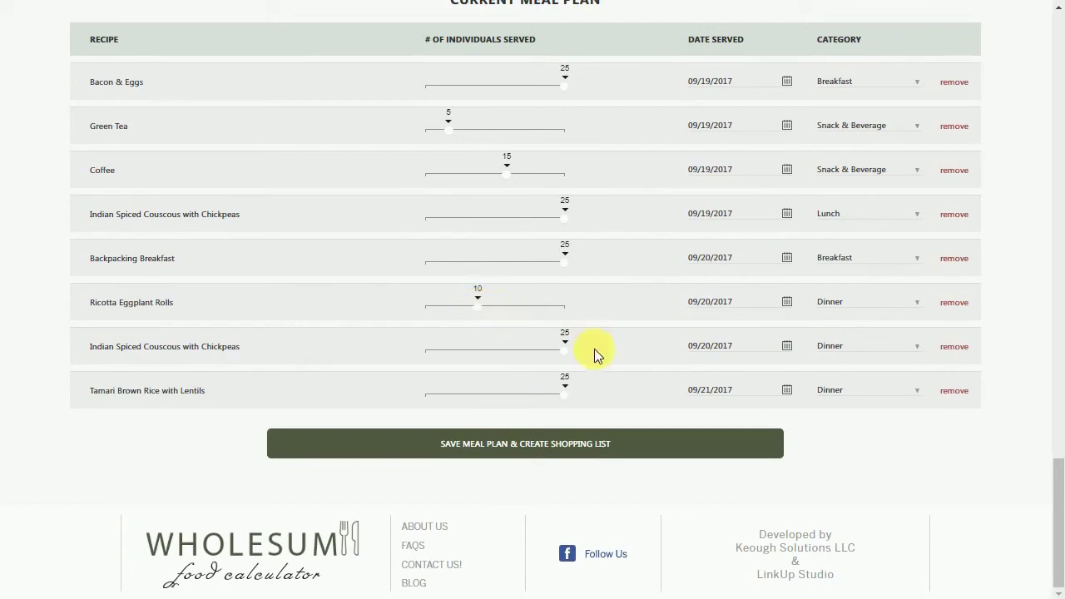
drag(566, 352, 511, 353)
click(527, 449)
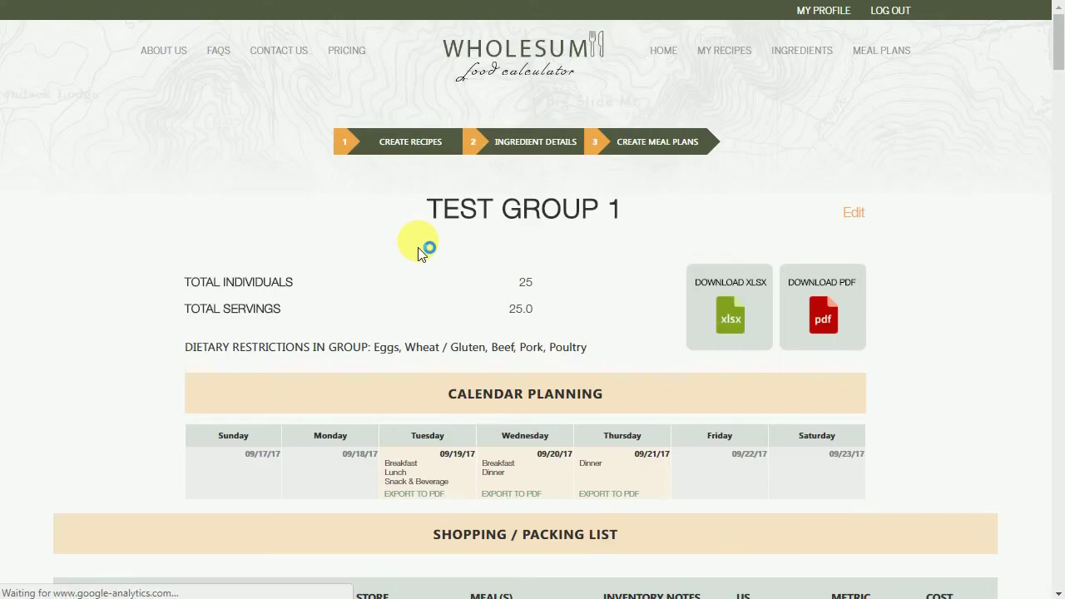
Examine the saved plan's download options, calendar planning and the quantities, items and meals in the Shopping / Packing List.
scroll(458, 275, down, 3)
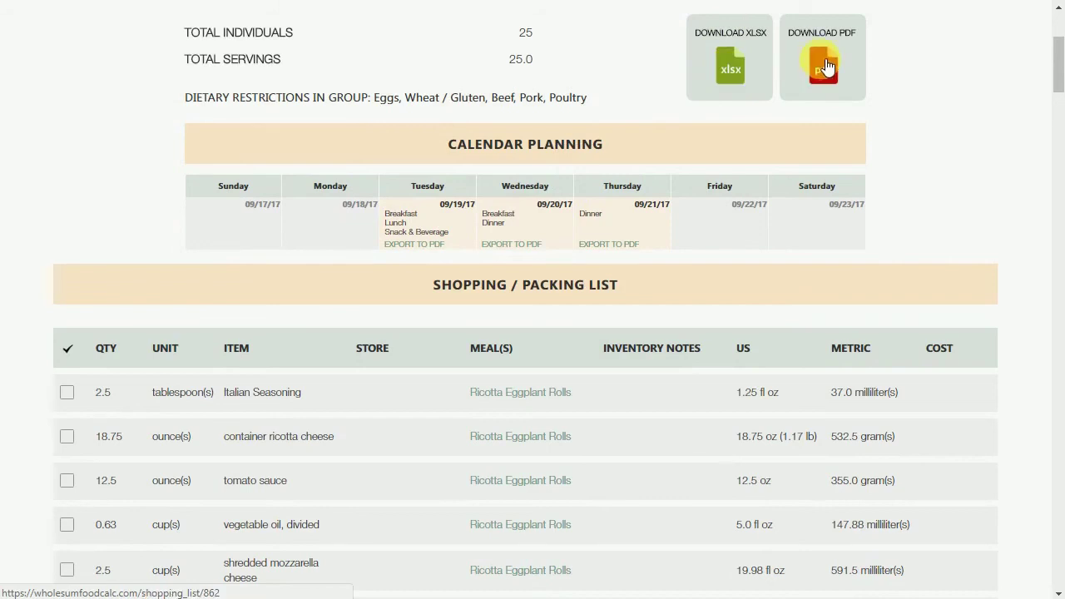
scroll(931, 58, down, 1)
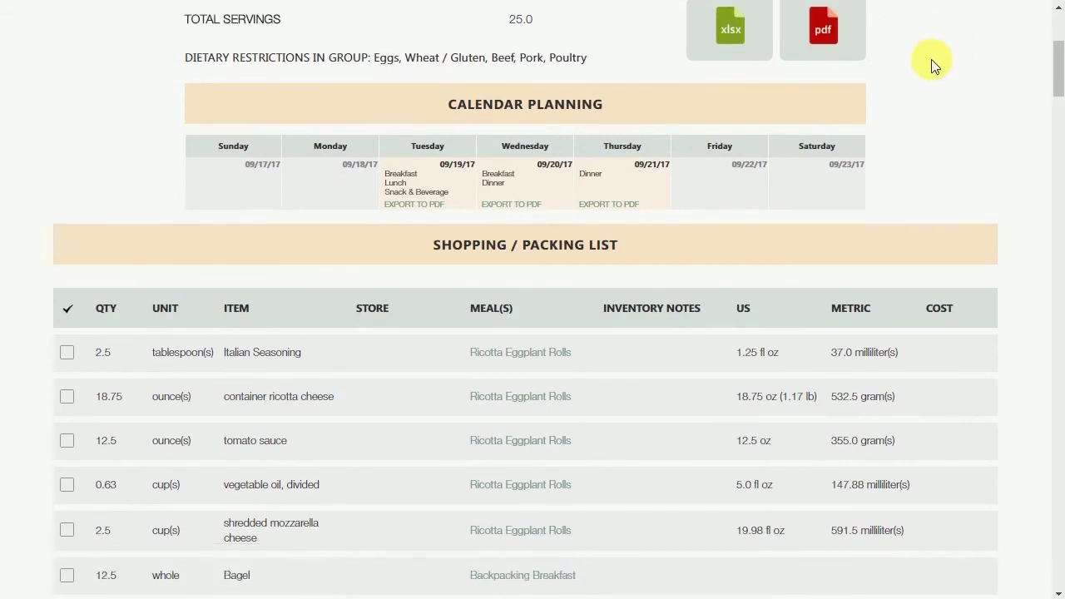
scroll(931, 63, down, 3)
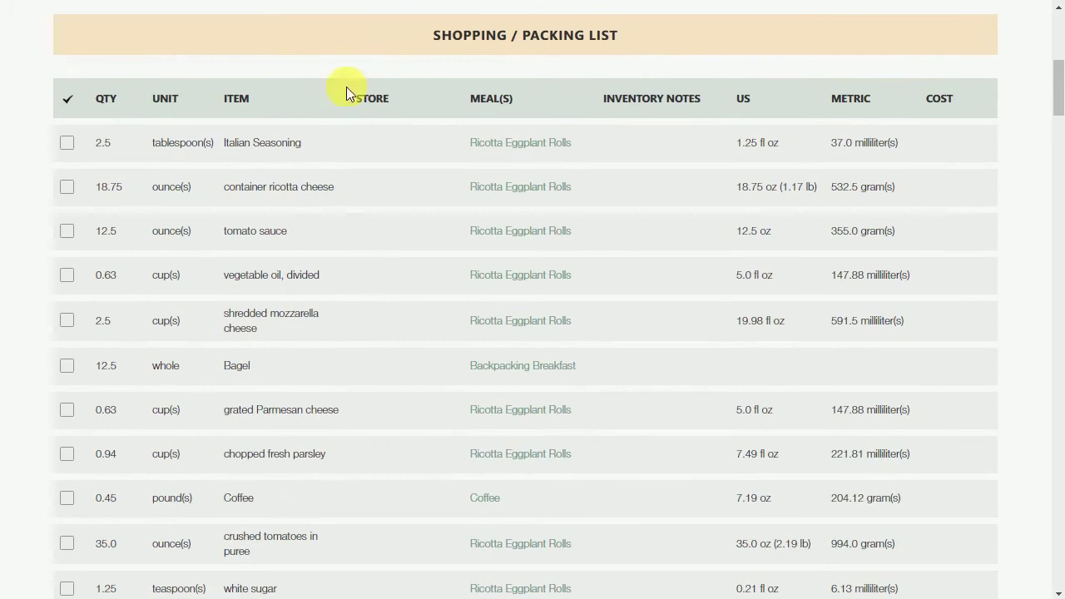
scroll(375, 174, down, 2)
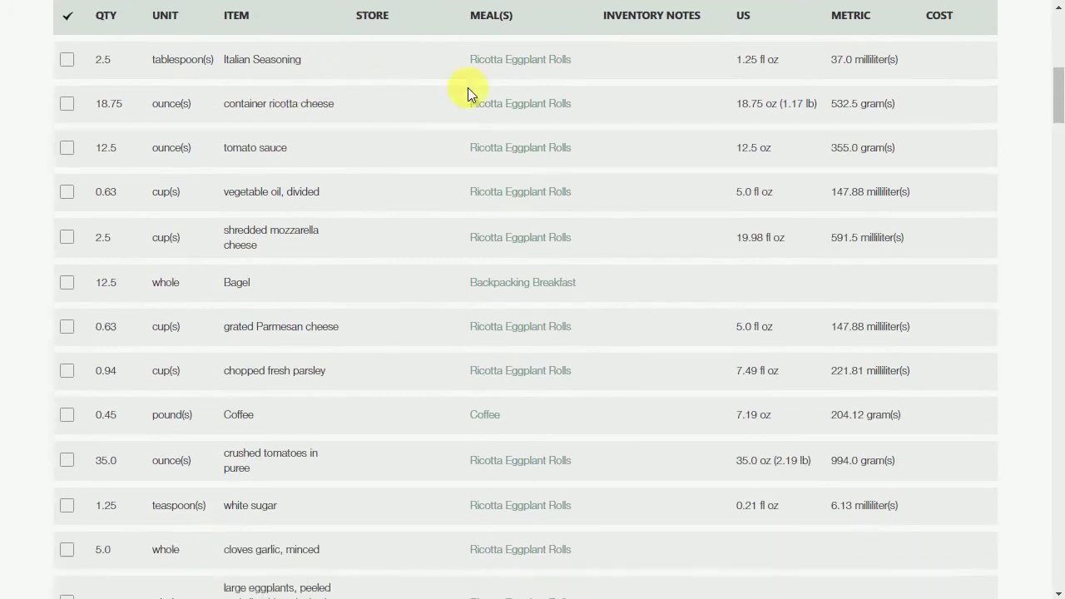
scroll(487, 193, down, 2)
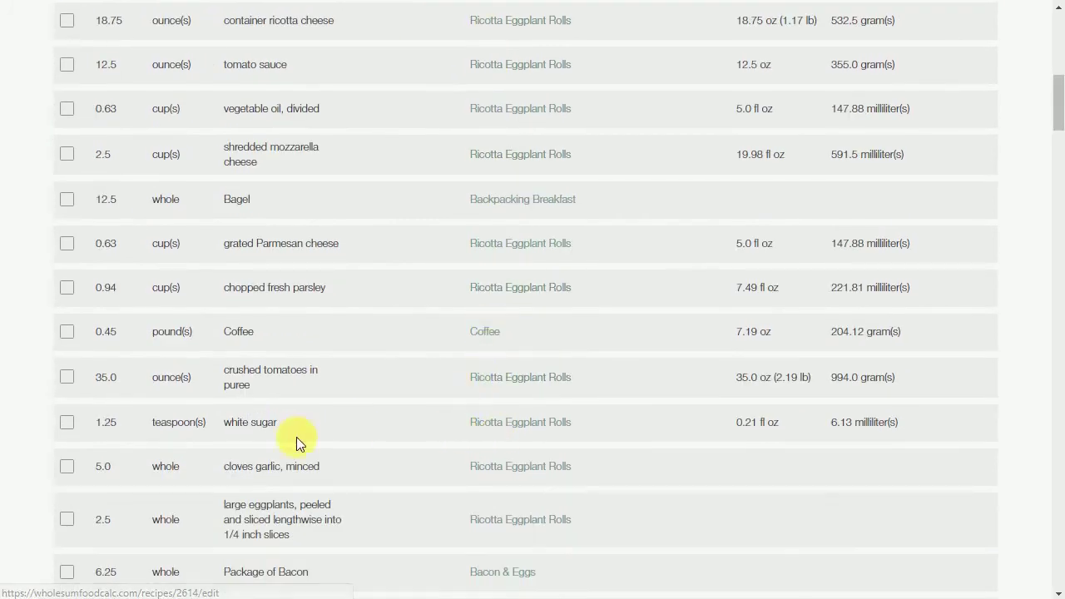
scroll(245, 453, up, 2)
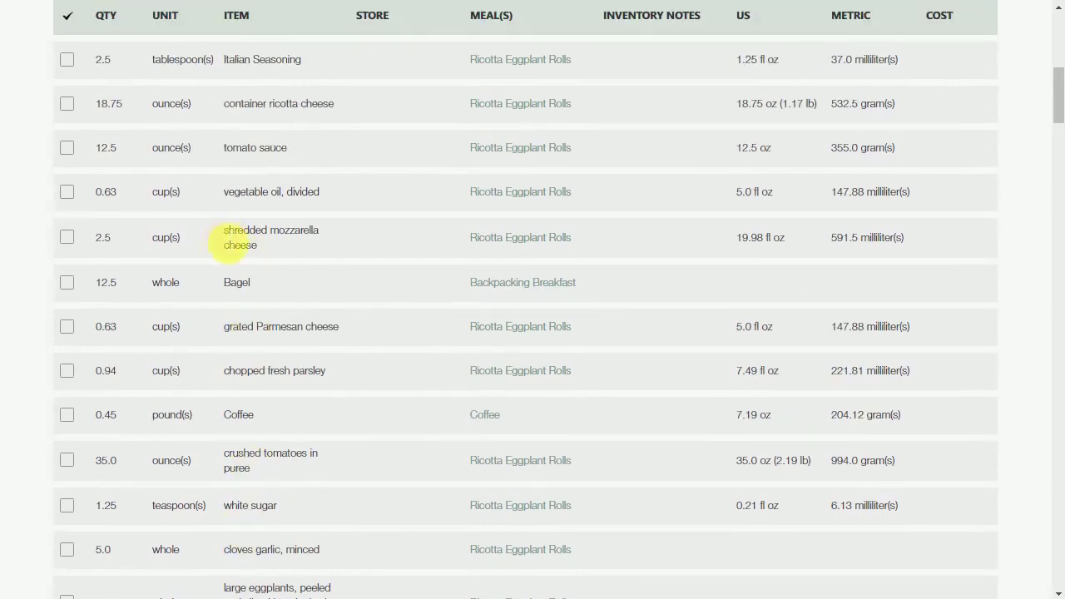
scroll(229, 160, down, 6)
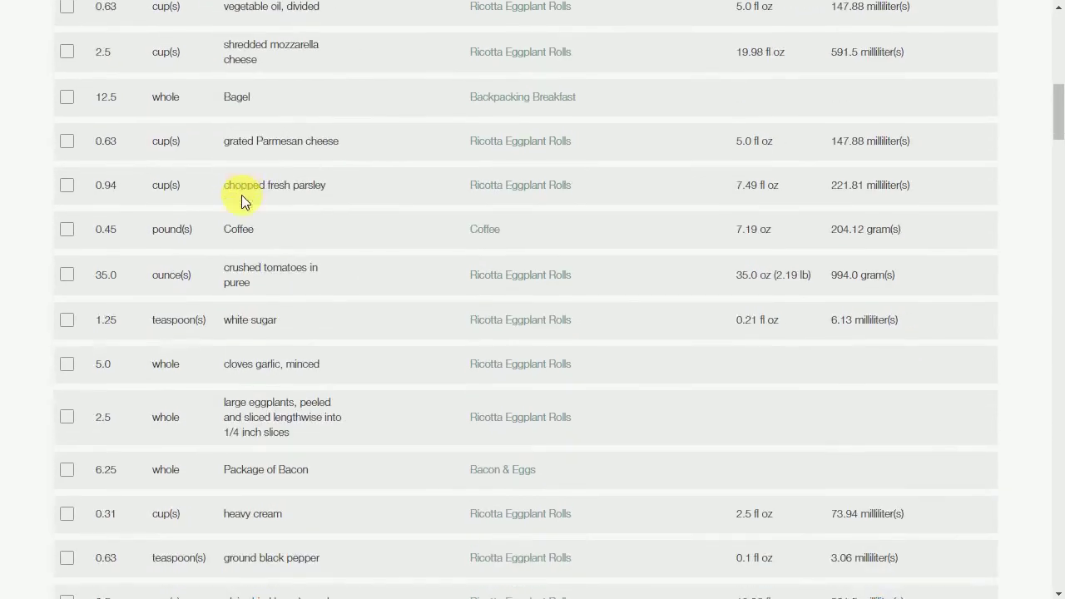
scroll(262, 288, down, 2)
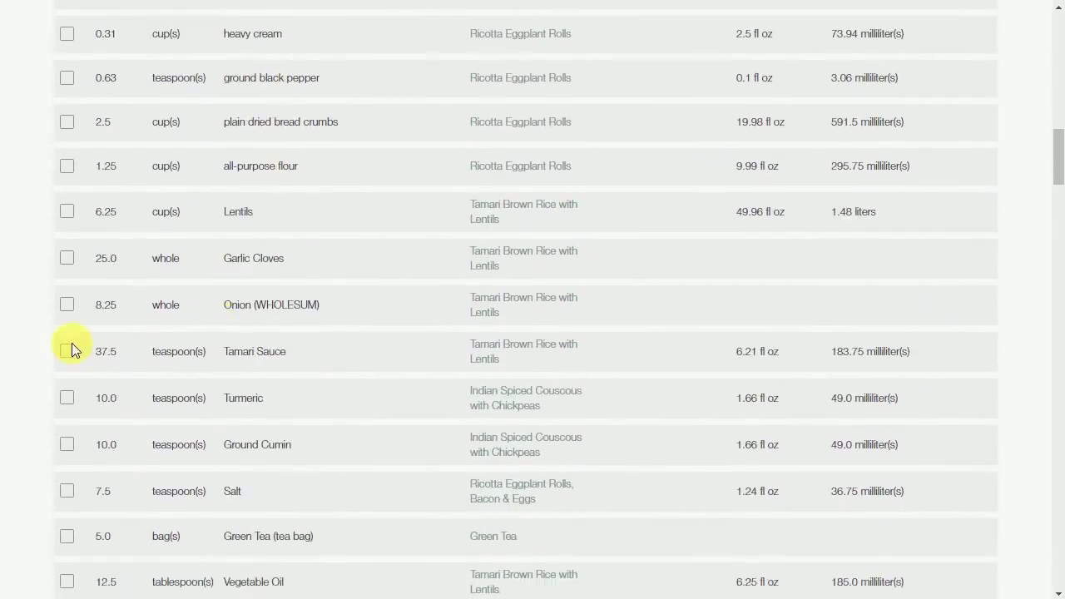
Check off Ground Cumin, Salt and Green Tea (tea bag) in the Shopping / Packing List.
scroll(57, 320, down, 1)
click(60, 362)
click(66, 408)
click(70, 454)
Examine the rest of the shopping list, its total cost, and the individuals served in the Bacon & Eggs recipe details.
scroll(189, 430, down, 4)
scroll(241, 428, up, 7)
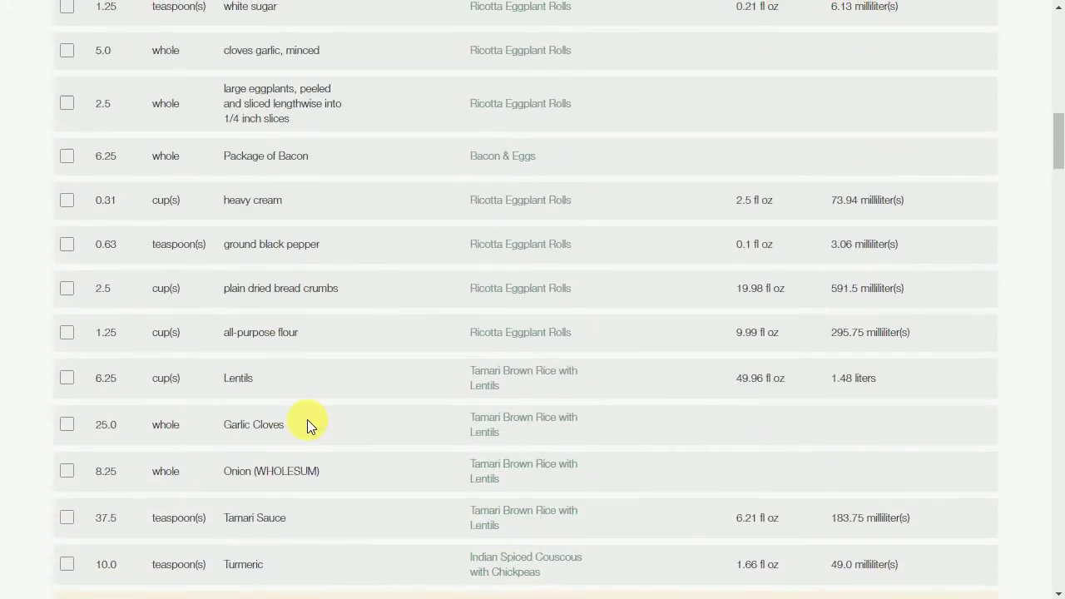
scroll(309, 420, down, 10)
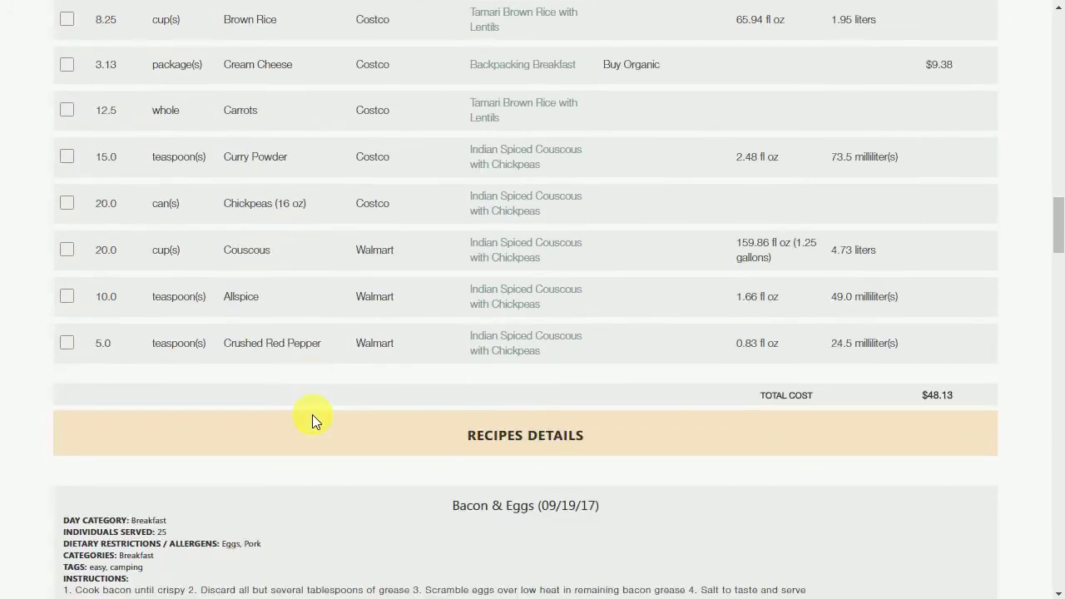
scroll(312, 420, down, 4)
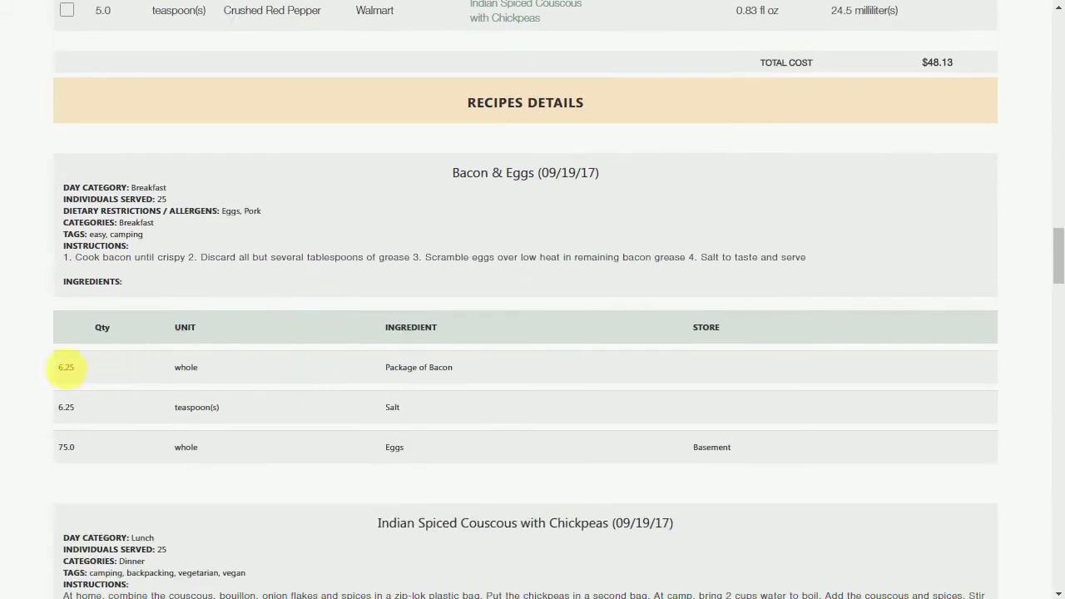
drag(169, 200, 66, 199)
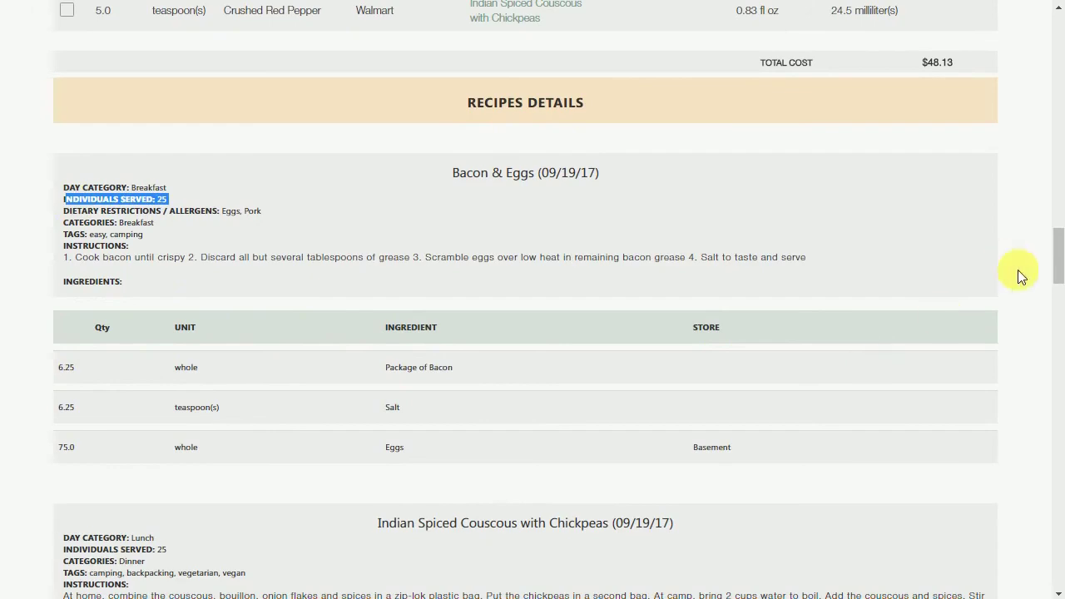
Open the PDF version of the Test Group 1 meal plan and examine its shopping list, checked items and calendar planning.
drag(1058, 275, 1057, 33)
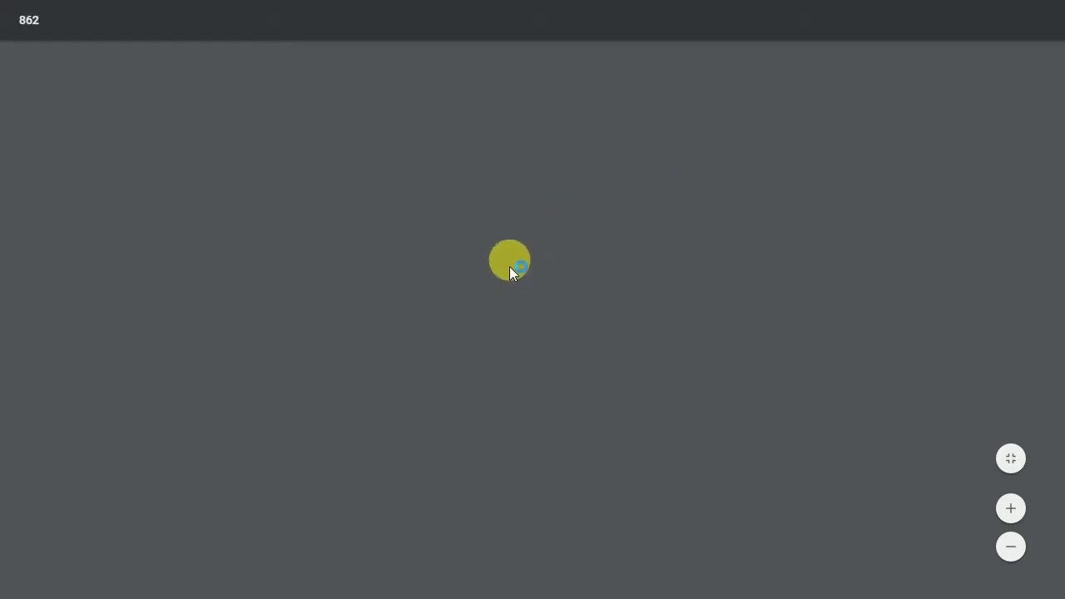
scroll(511, 264, down, 1)
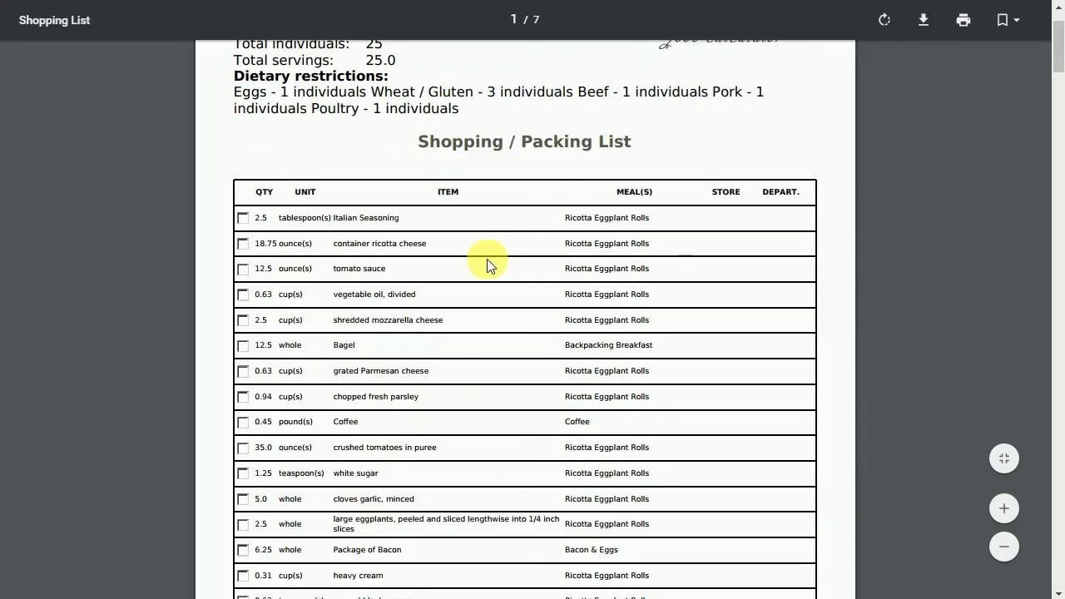
scroll(425, 262, down, 2)
scroll(424, 259, down, 3)
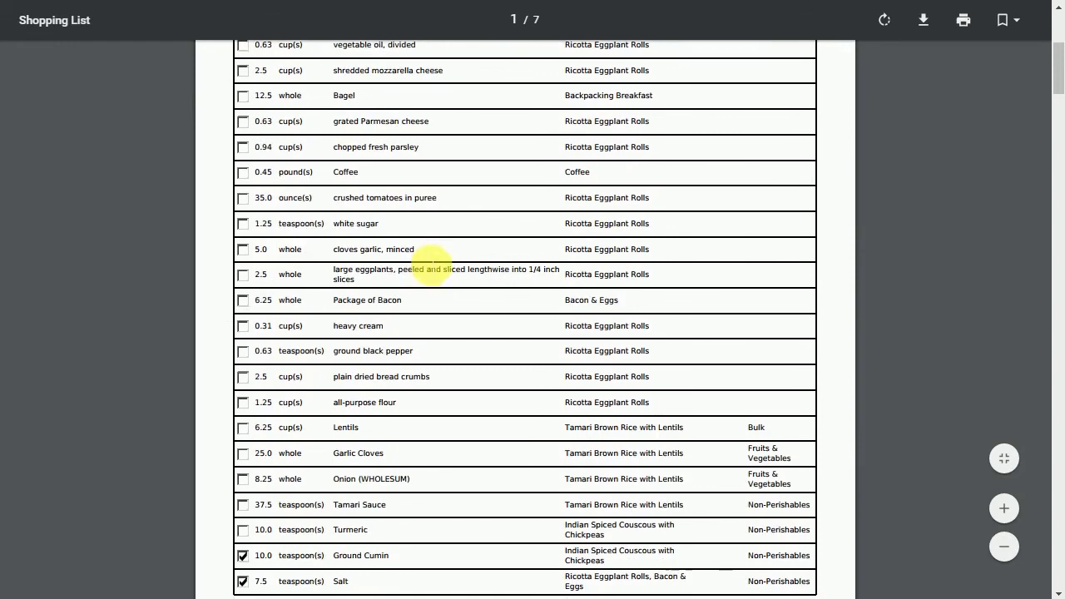
scroll(422, 273, down, 8)
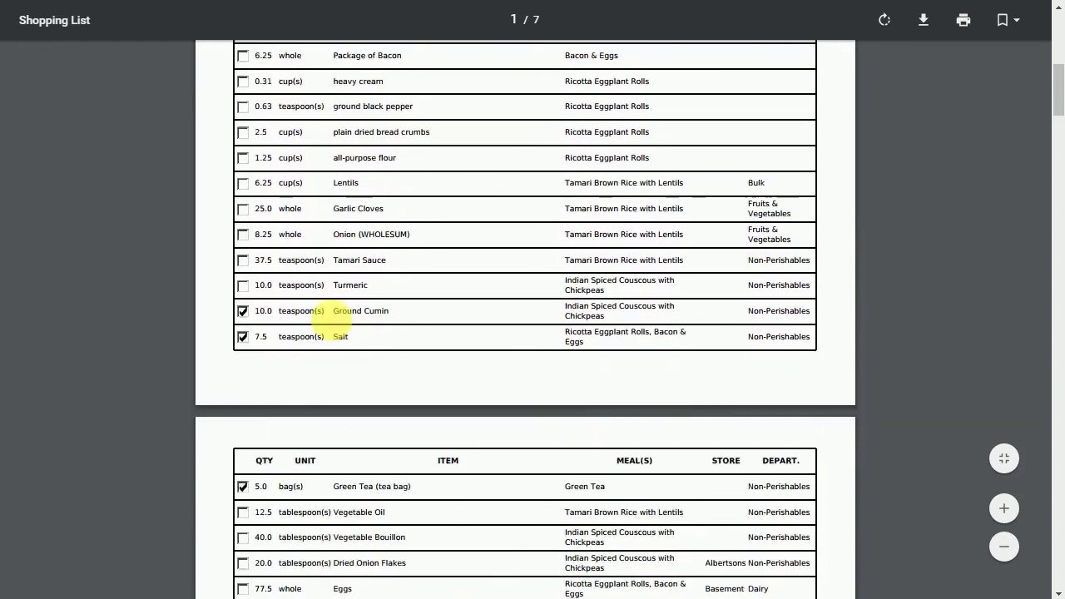
scroll(328, 345, down, 8)
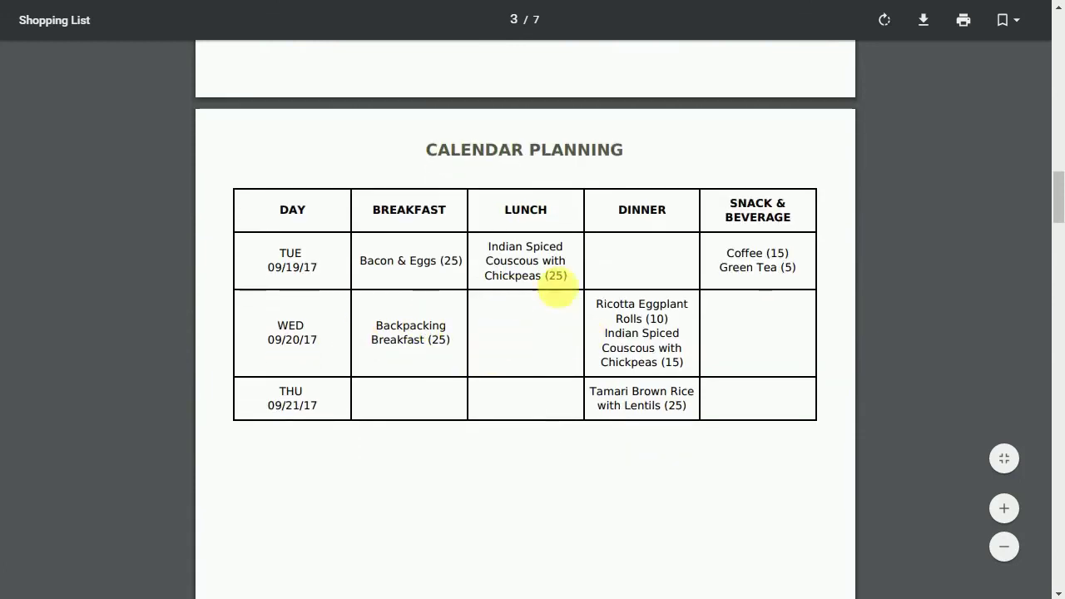
Examine the individuals served and ingredient quantities in the PDF's recipes details, and return to the Test Group 1 meal plan page.
scroll(542, 325, down, 6)
scroll(539, 325, down, 5)
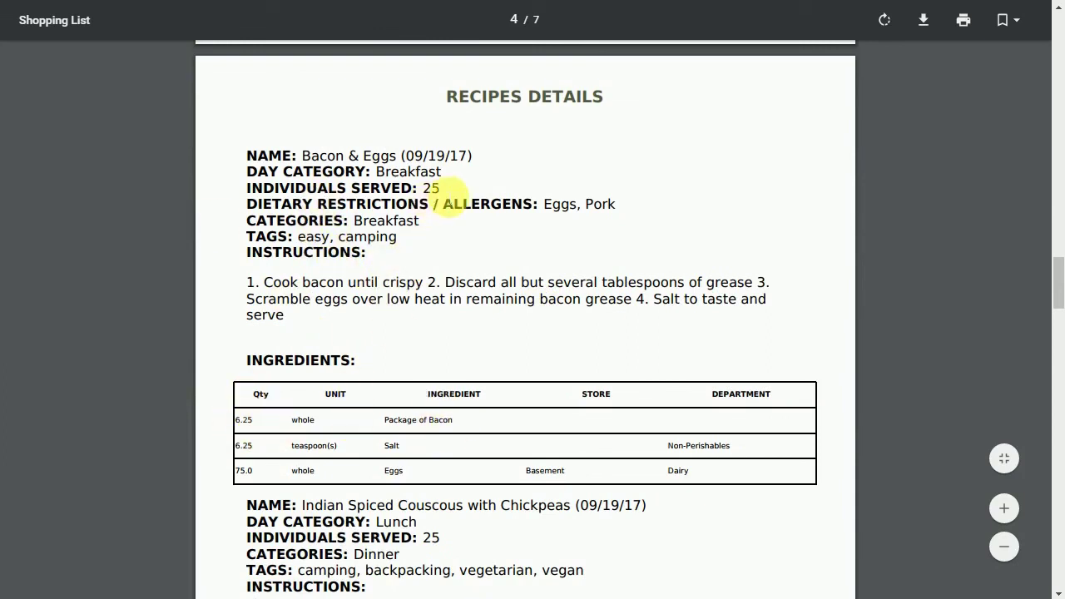
drag(454, 200, 250, 192)
scroll(431, 265, down, 1)
scroll(431, 265, down, 8)
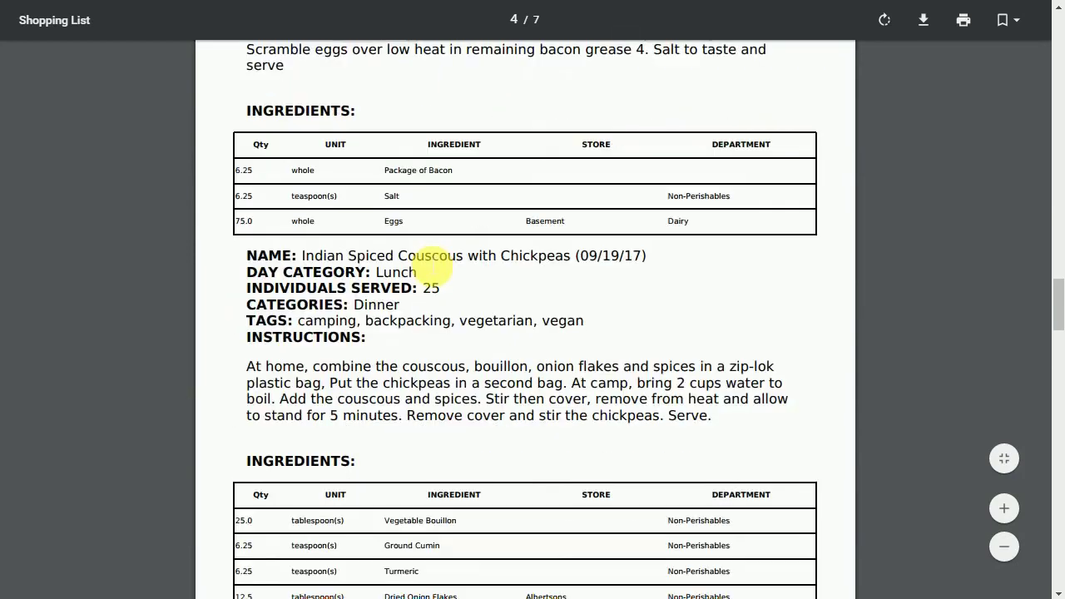
scroll(426, 266, down, 2)
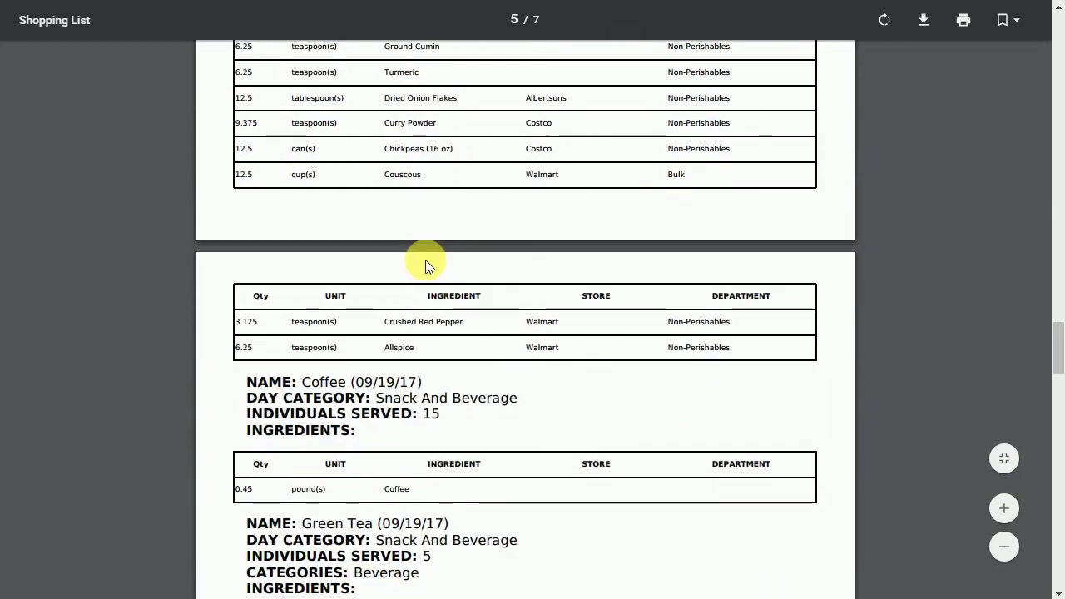
drag(1045, 352, 1055, 16)
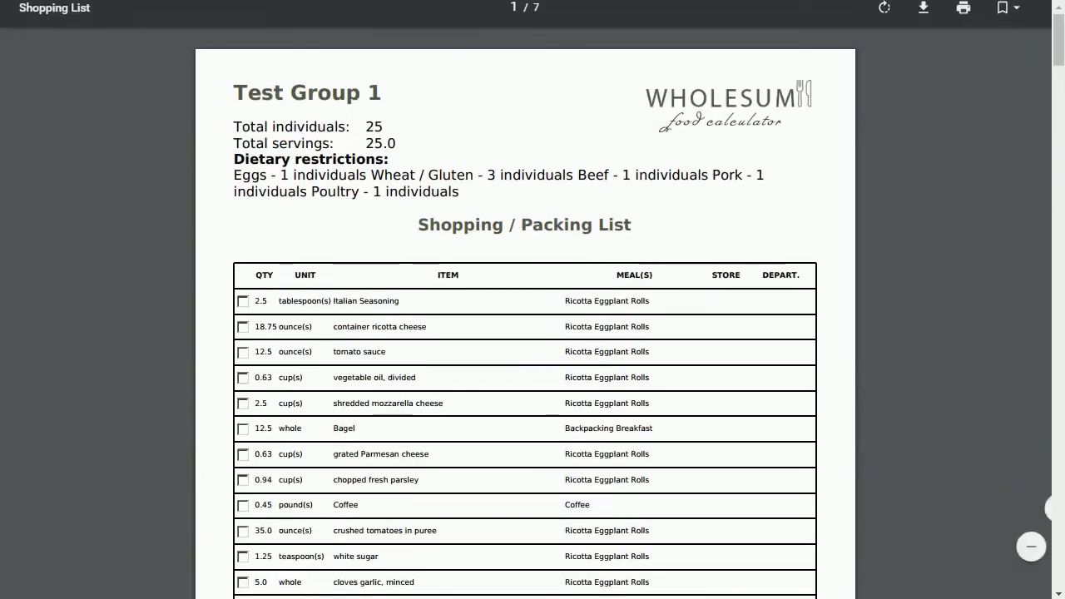
click(657, 1)
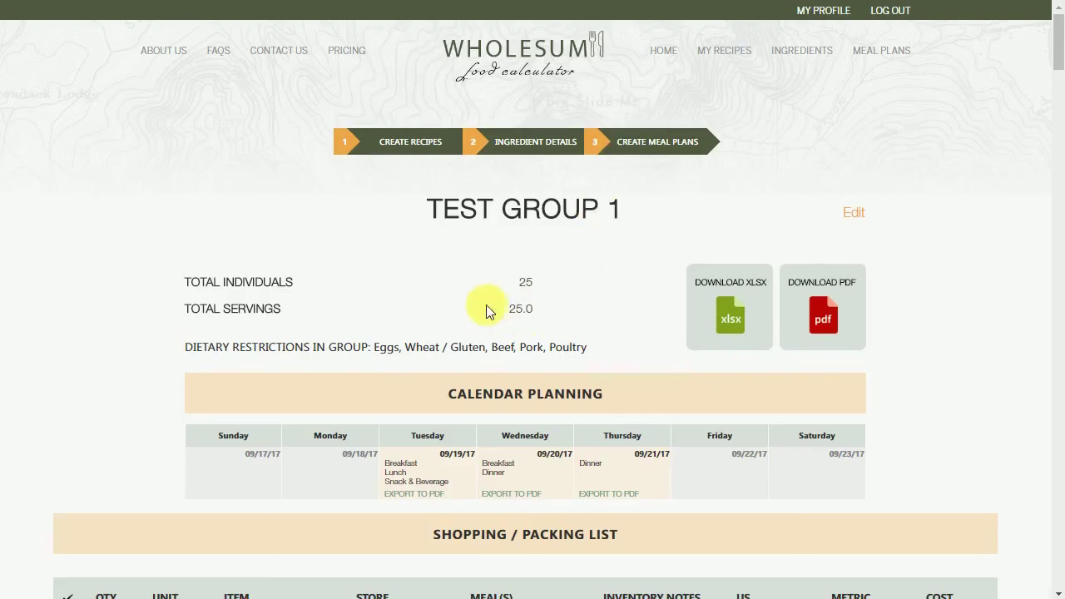